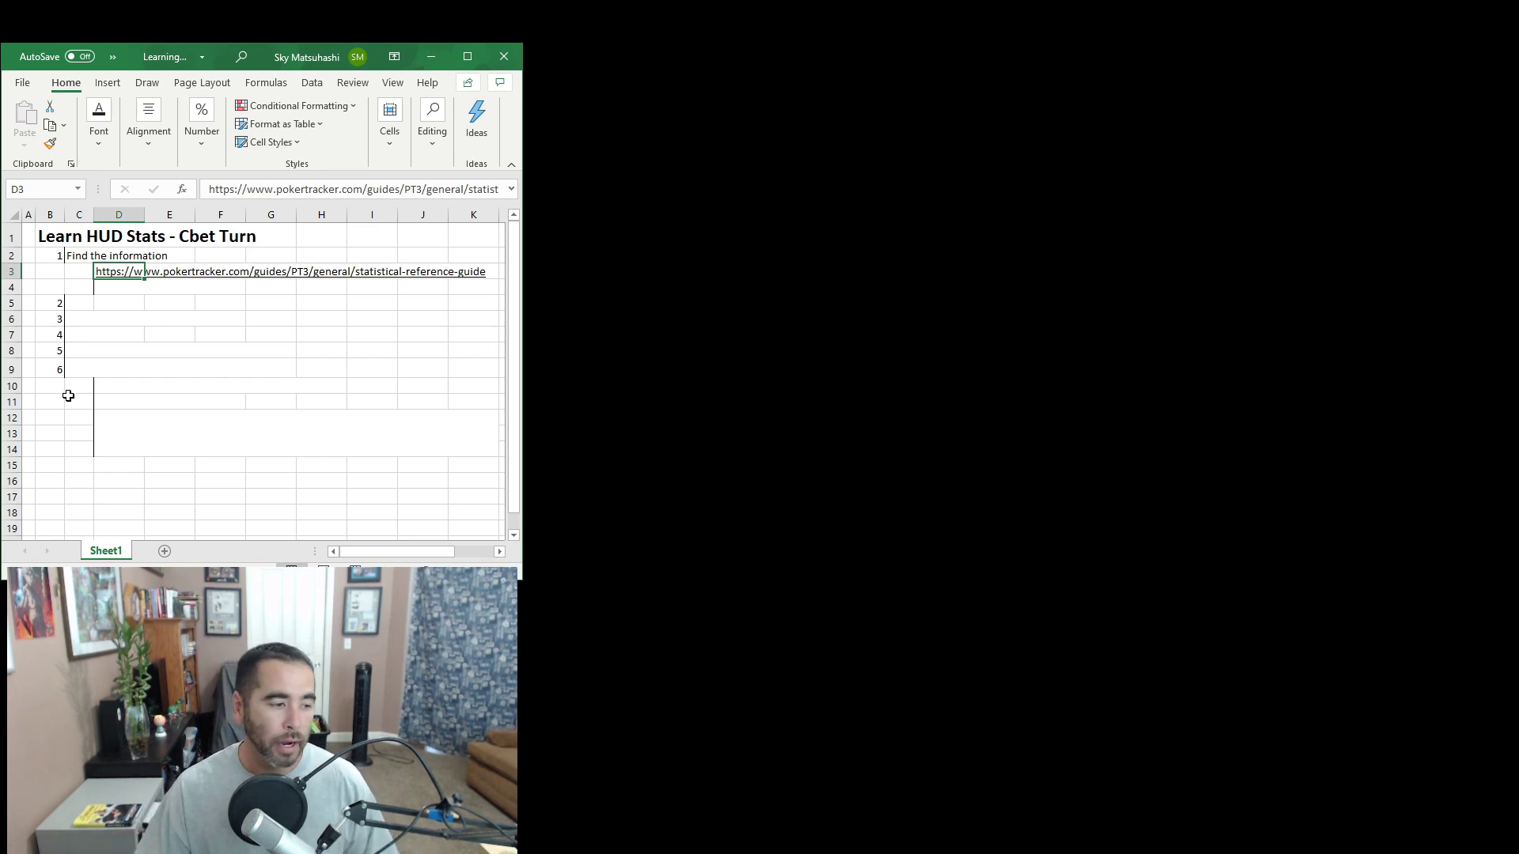
left_click(136, 271)
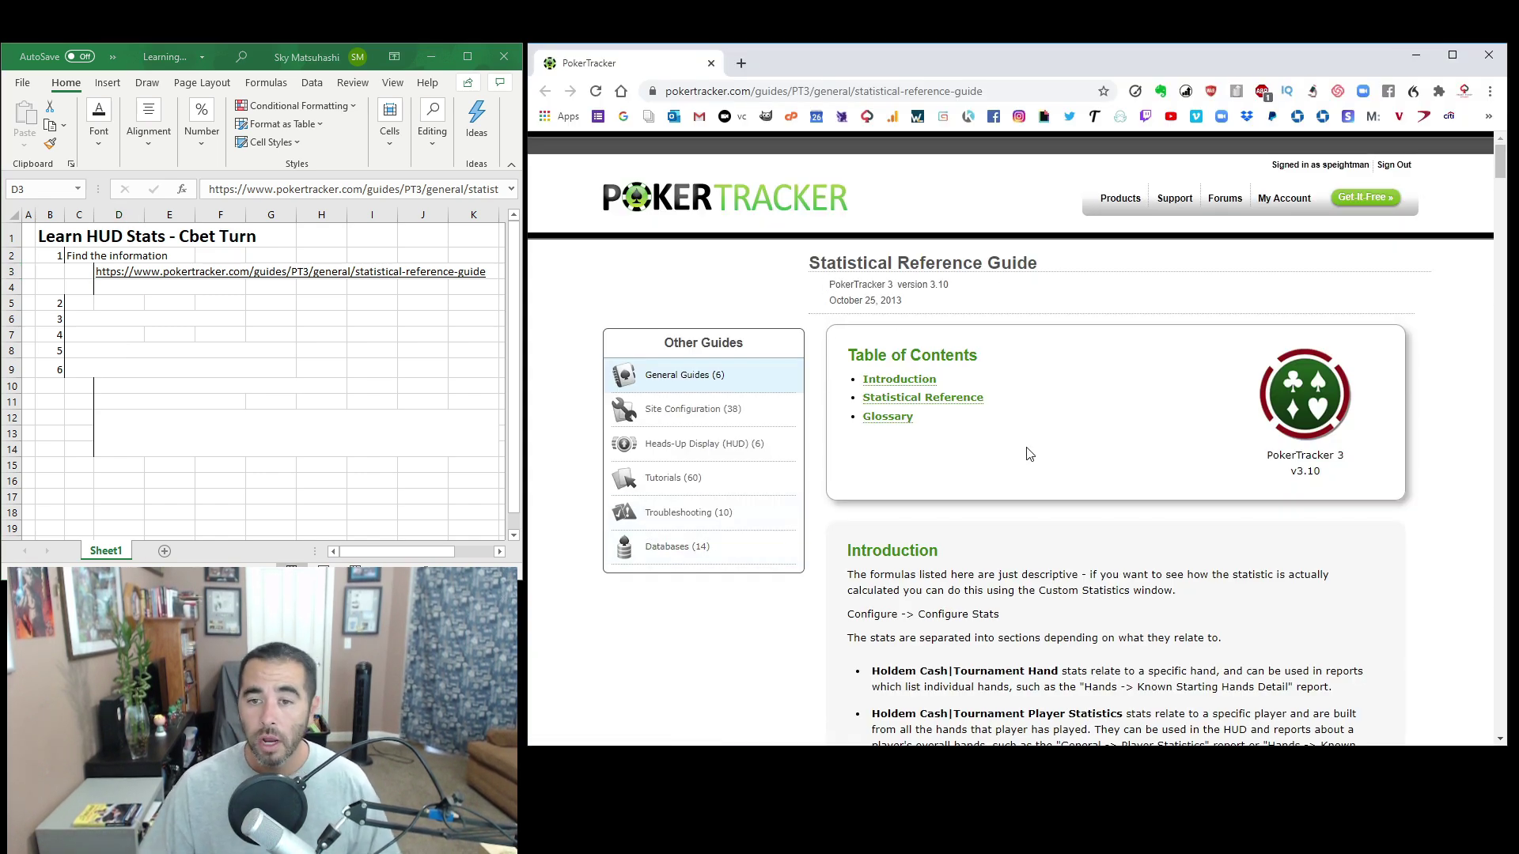
scroll(1030, 454, "down", 5)
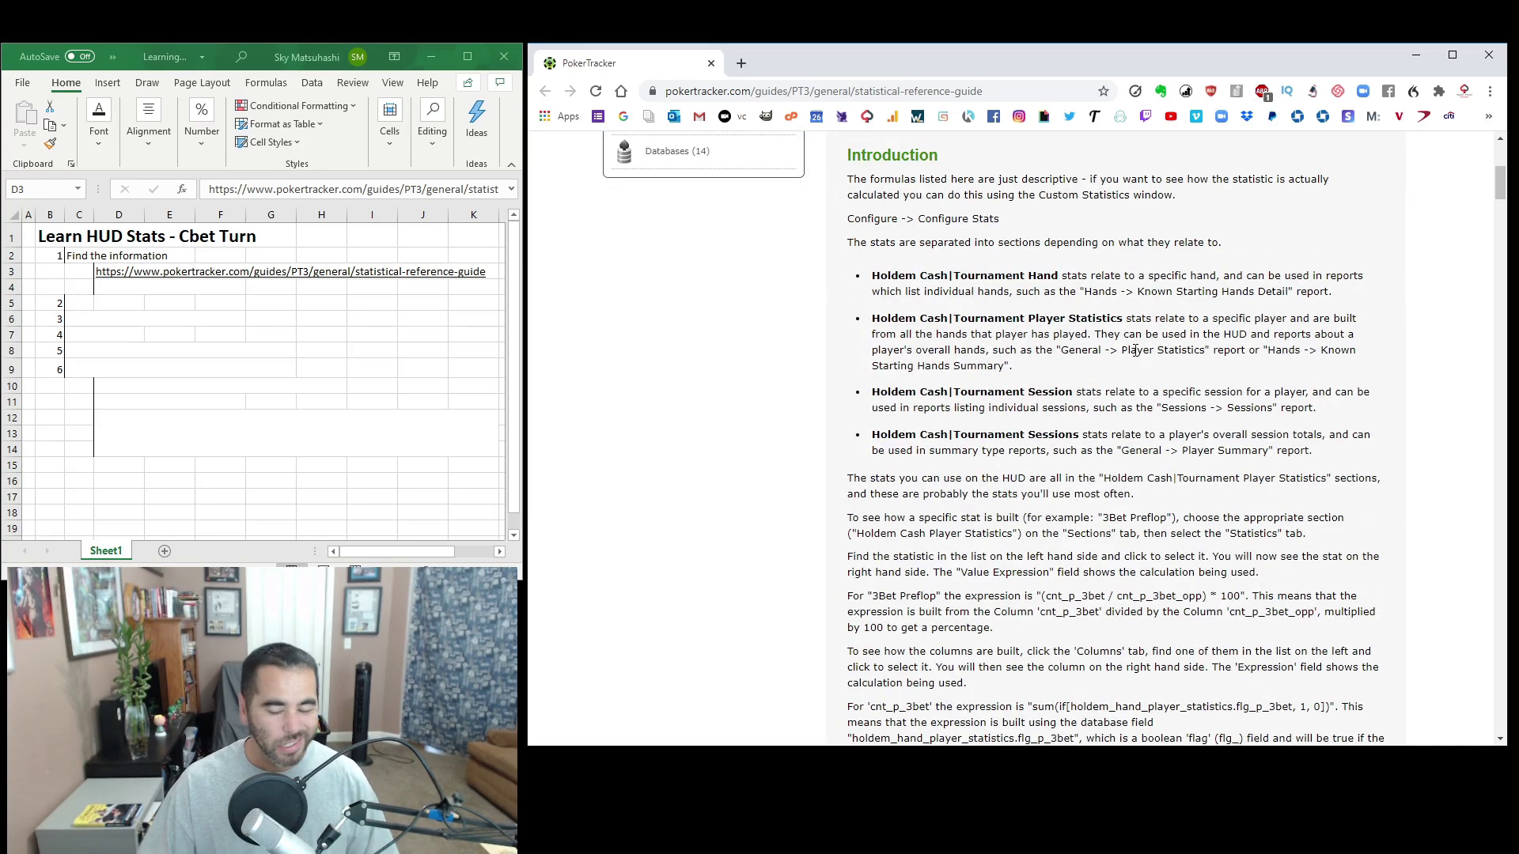
scroll(980, 380, "down", 9)
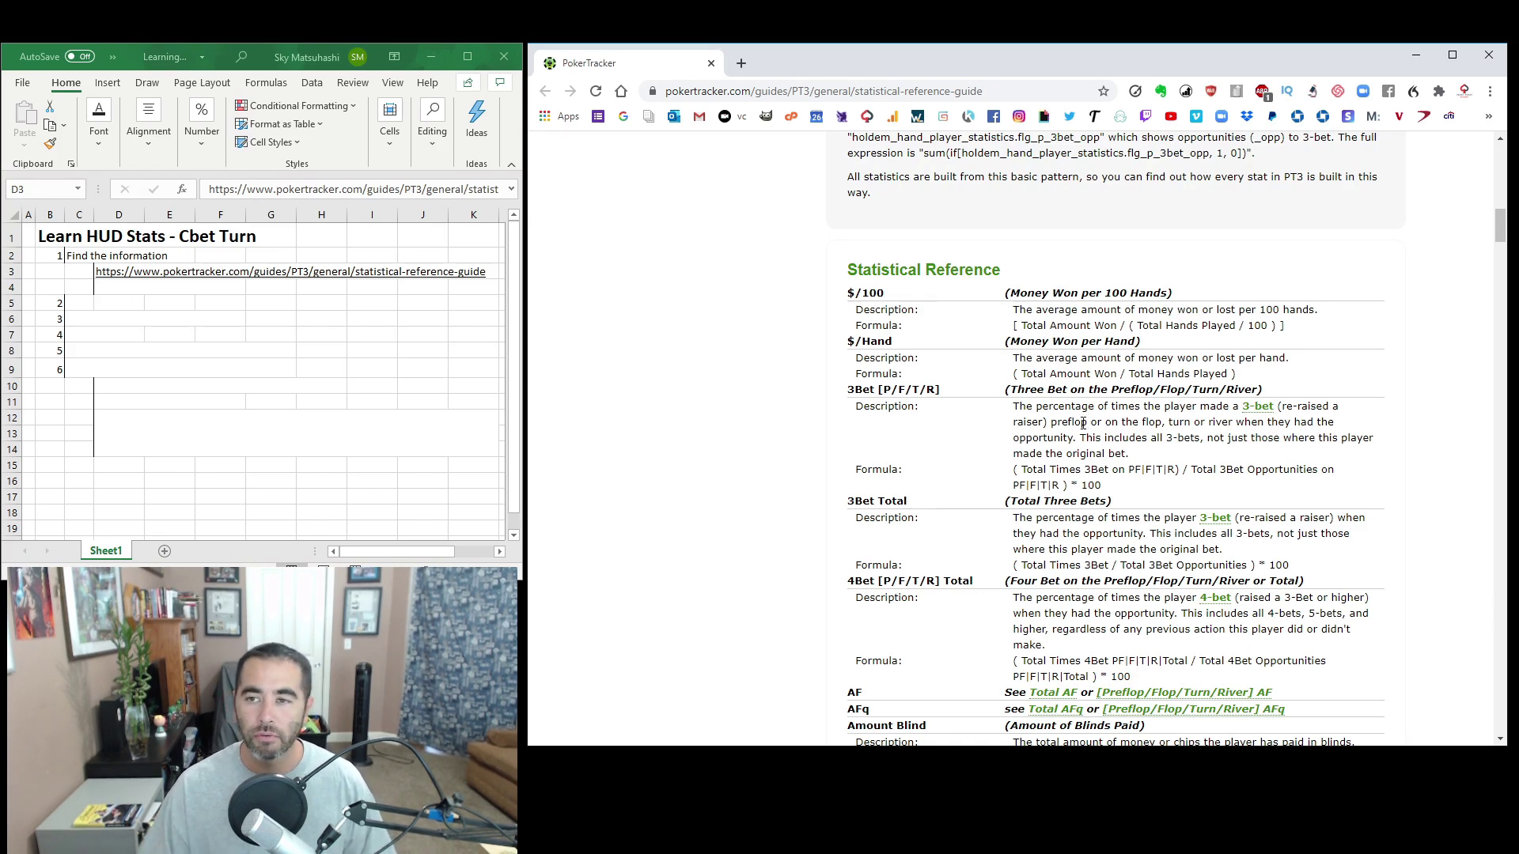
left_click(1416, 58)
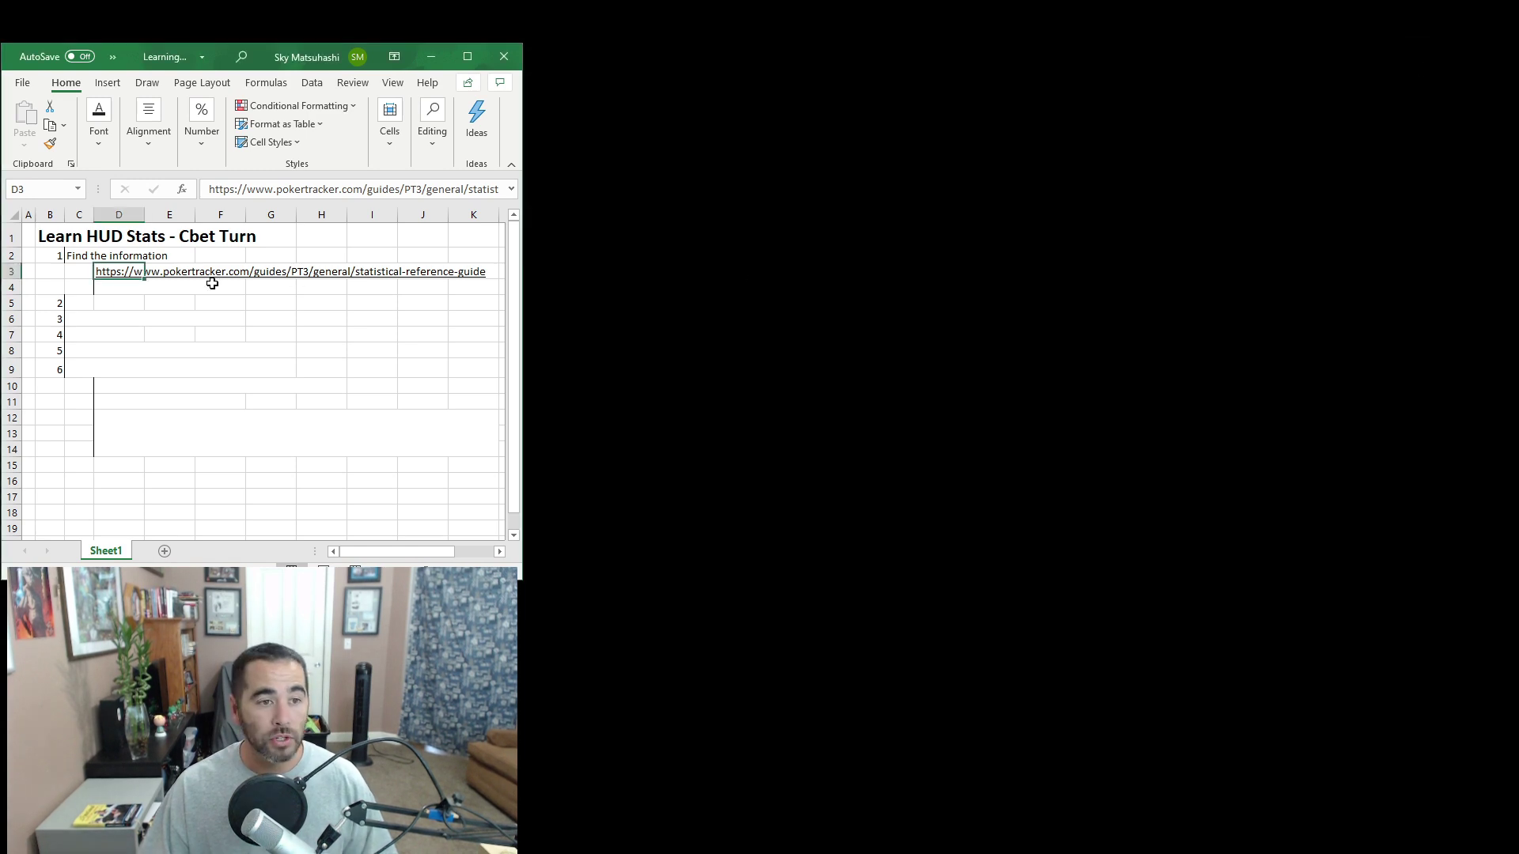
Add the note 'In PT4: Configure >>> Statistics' below the guide link
left_click(153, 329)
key("ctrl+z")
left_click(50, 290)
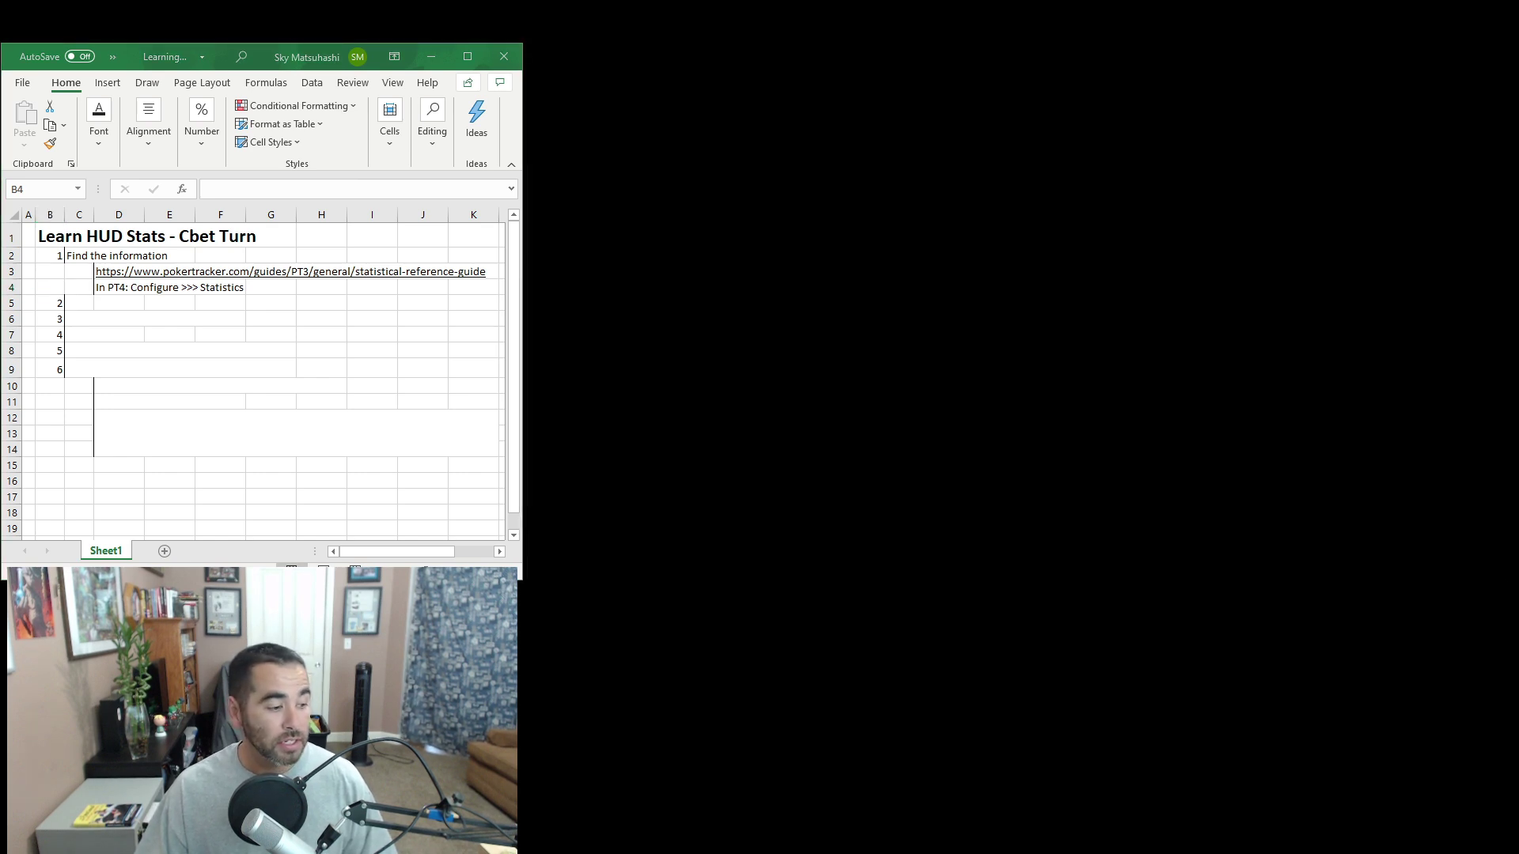
In PokerTracker 4, filter Statistics to 'cbet' and show the CBet Turn definition and formula
key("alt+Tab")
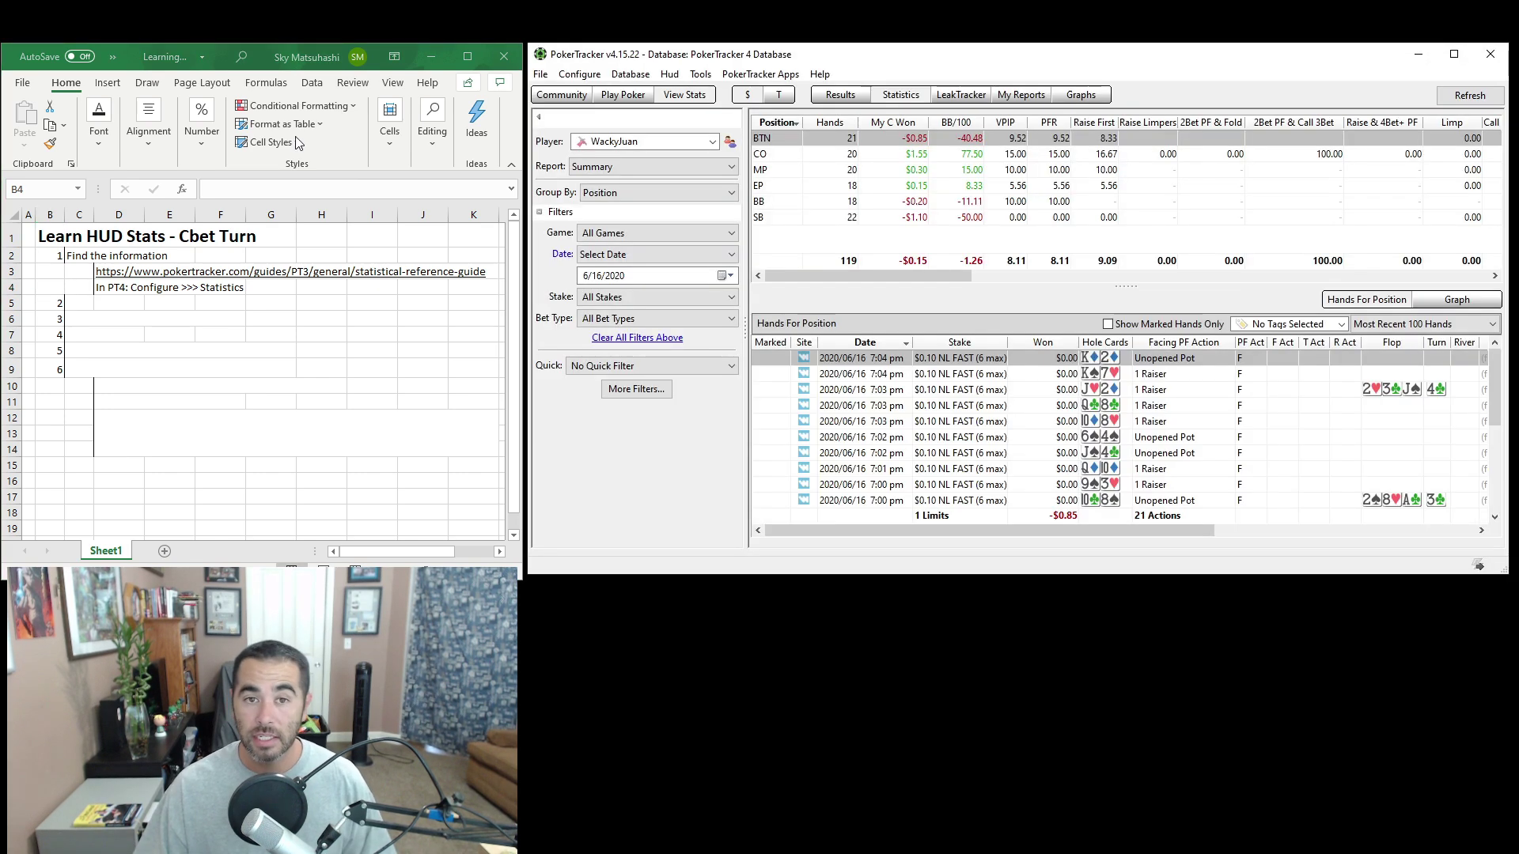
left_click(567, 78)
left_click(587, 118)
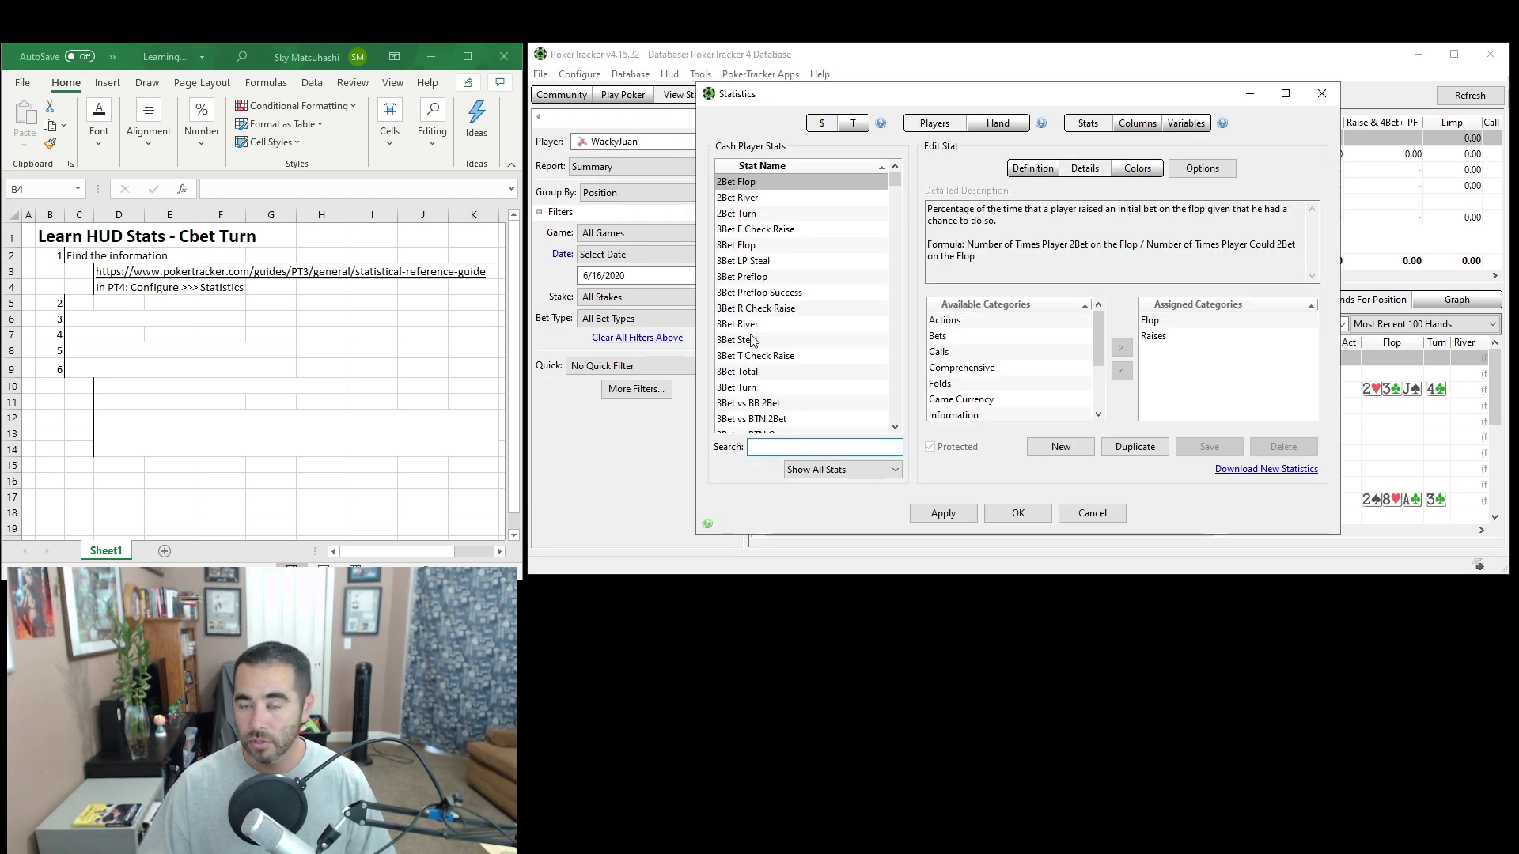
type("cbet")
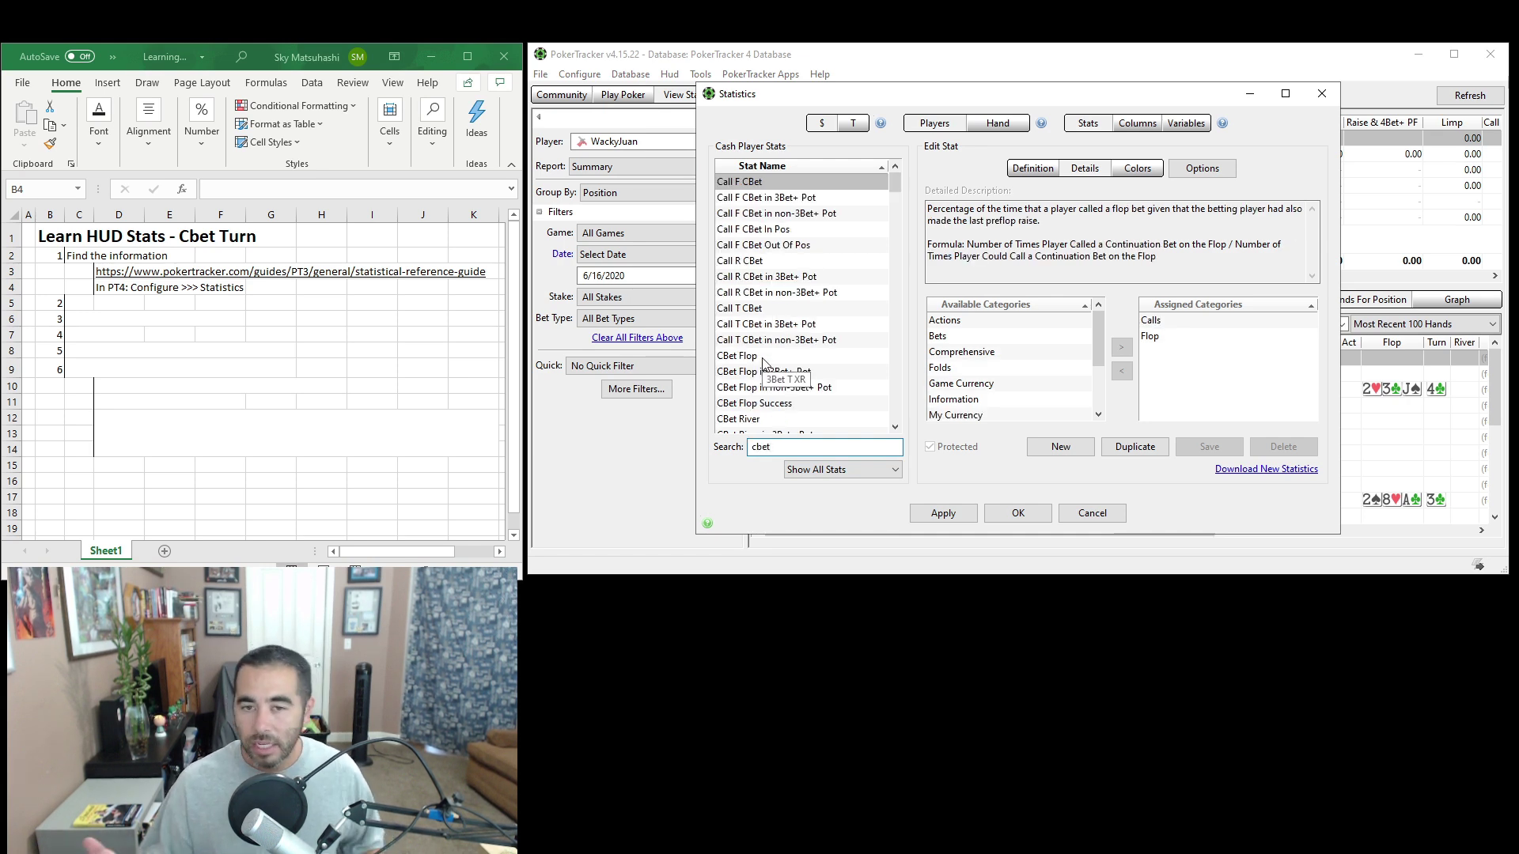
left_click(761, 358)
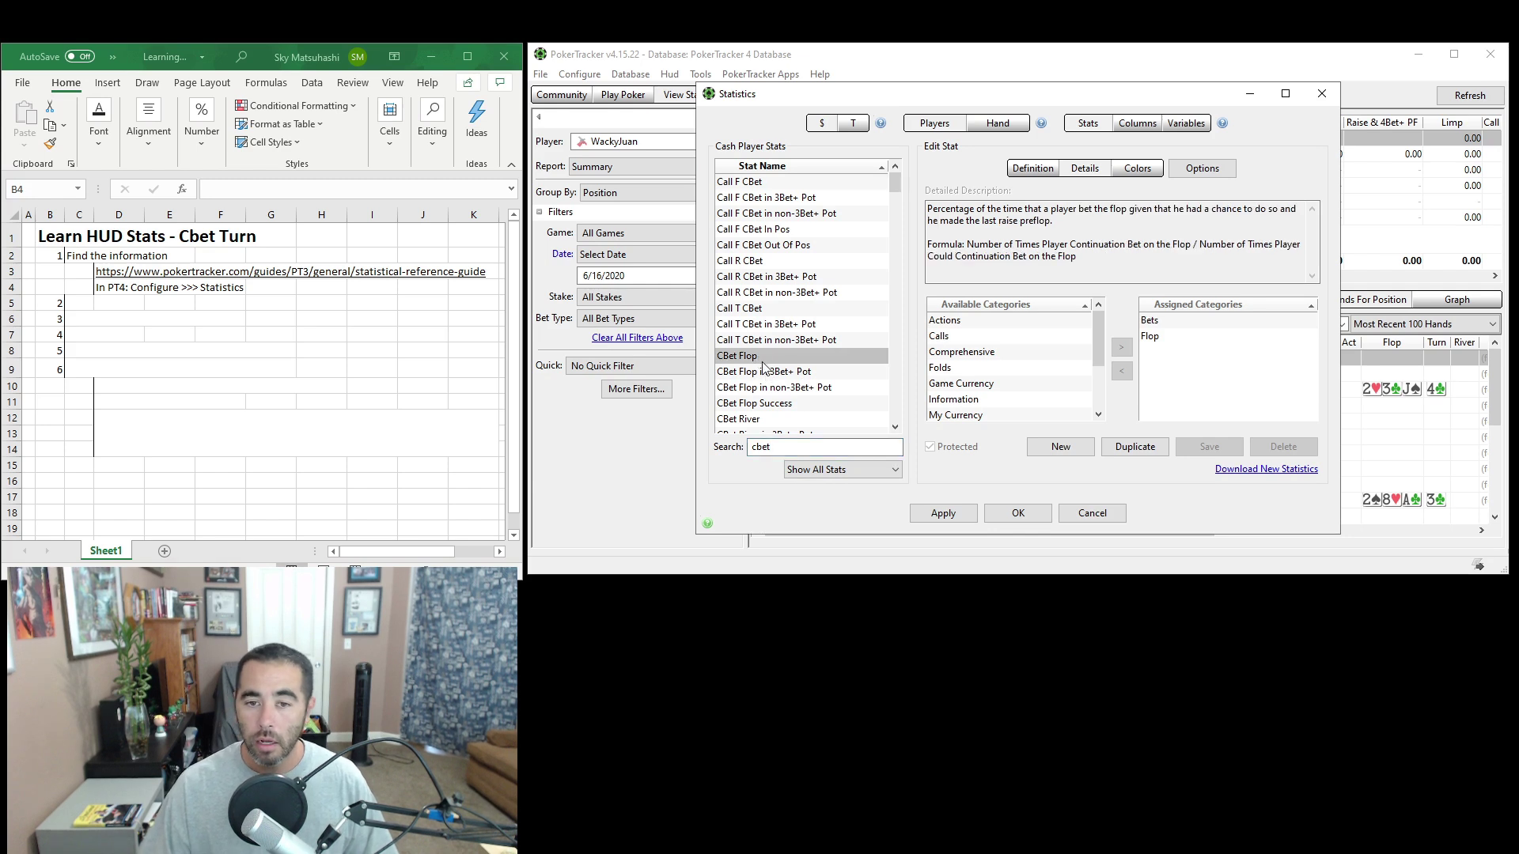
left_click(776, 417)
scroll(778, 415, "down", 2)
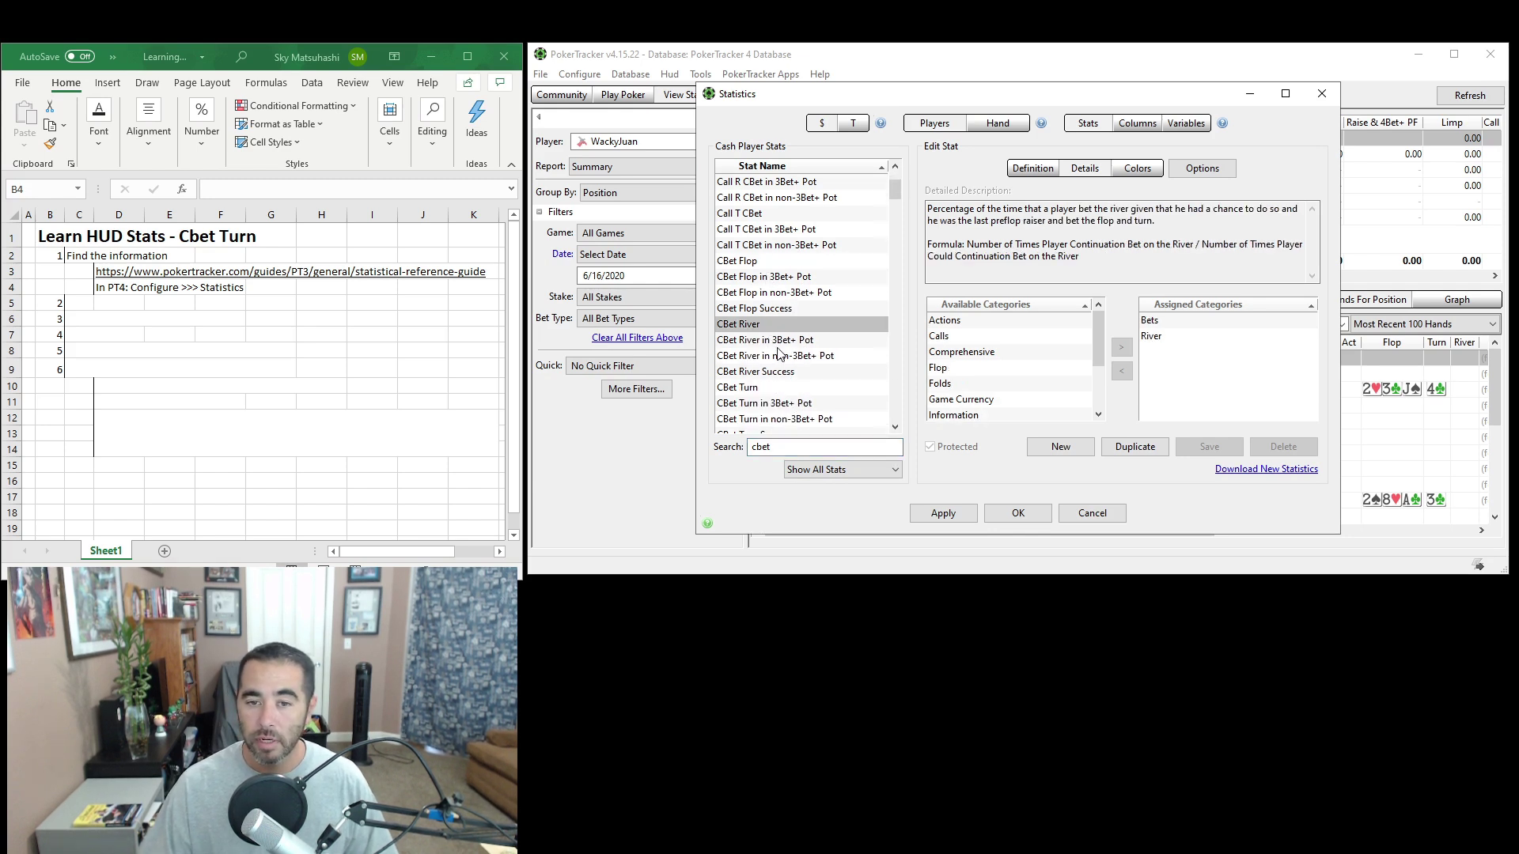
left_click(765, 389)
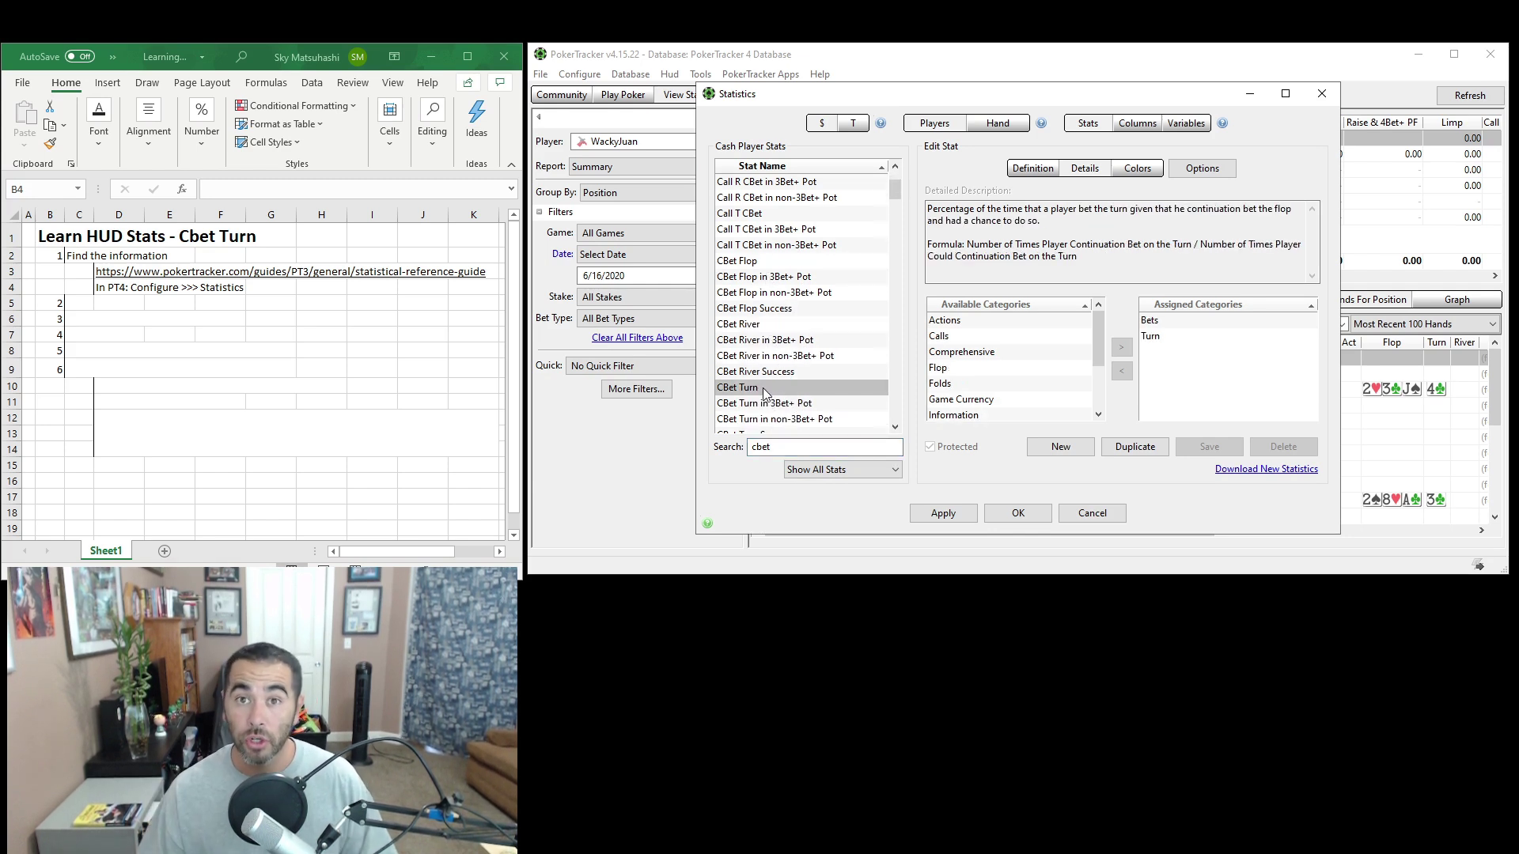
Enter 'Read' as step 2 in the Excel checklist at C5
left_click(51, 282)
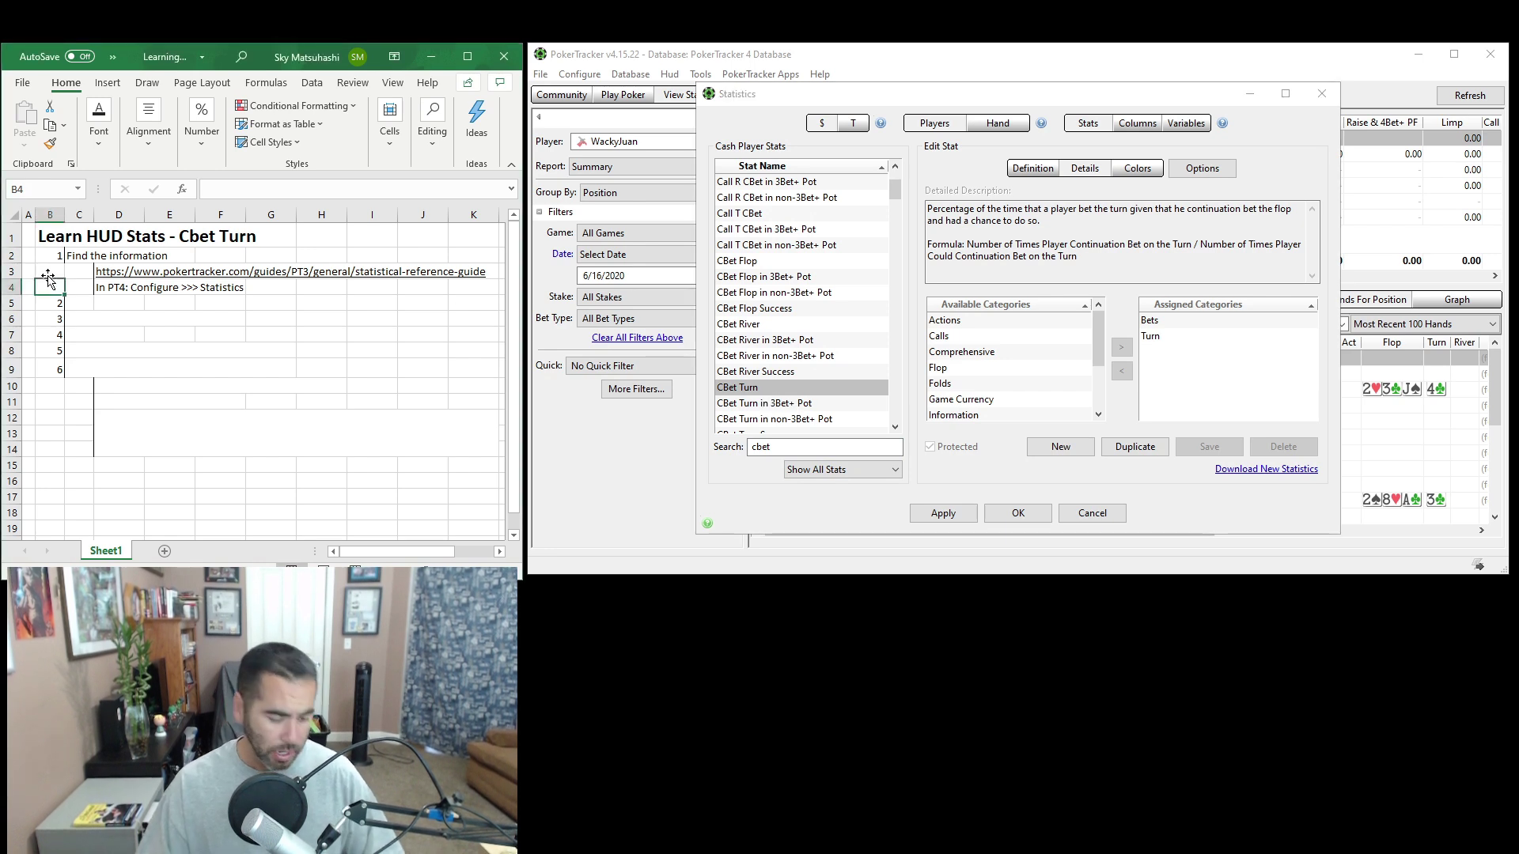
key("Down")
key("Right")
type("Read")
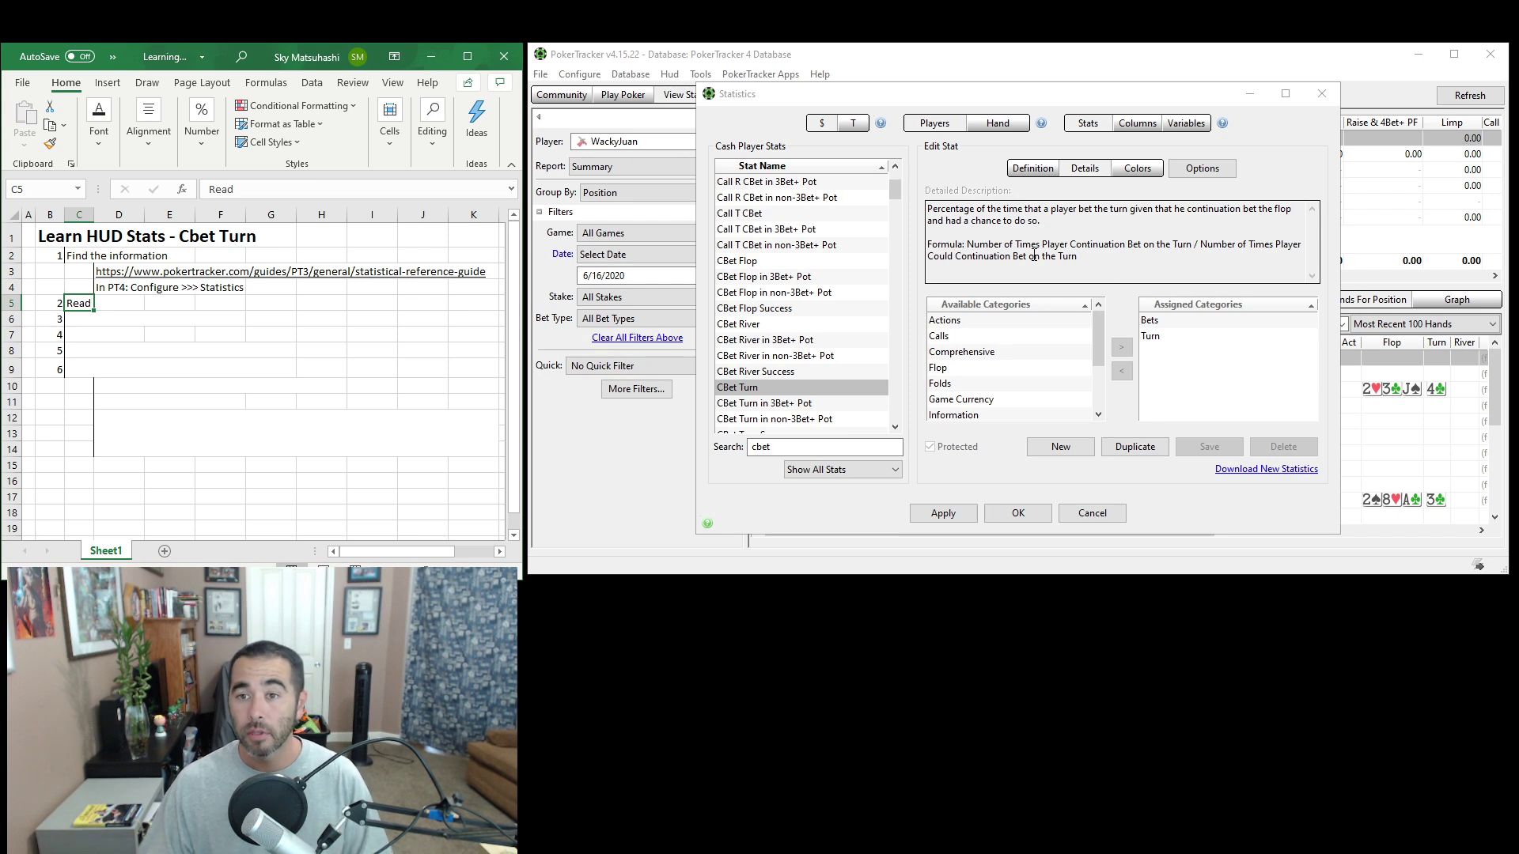
Enter 'Take notes in your Poker Journal' as step 3 in C6, then switch to Poker Journal.docx
left_click(56, 284)
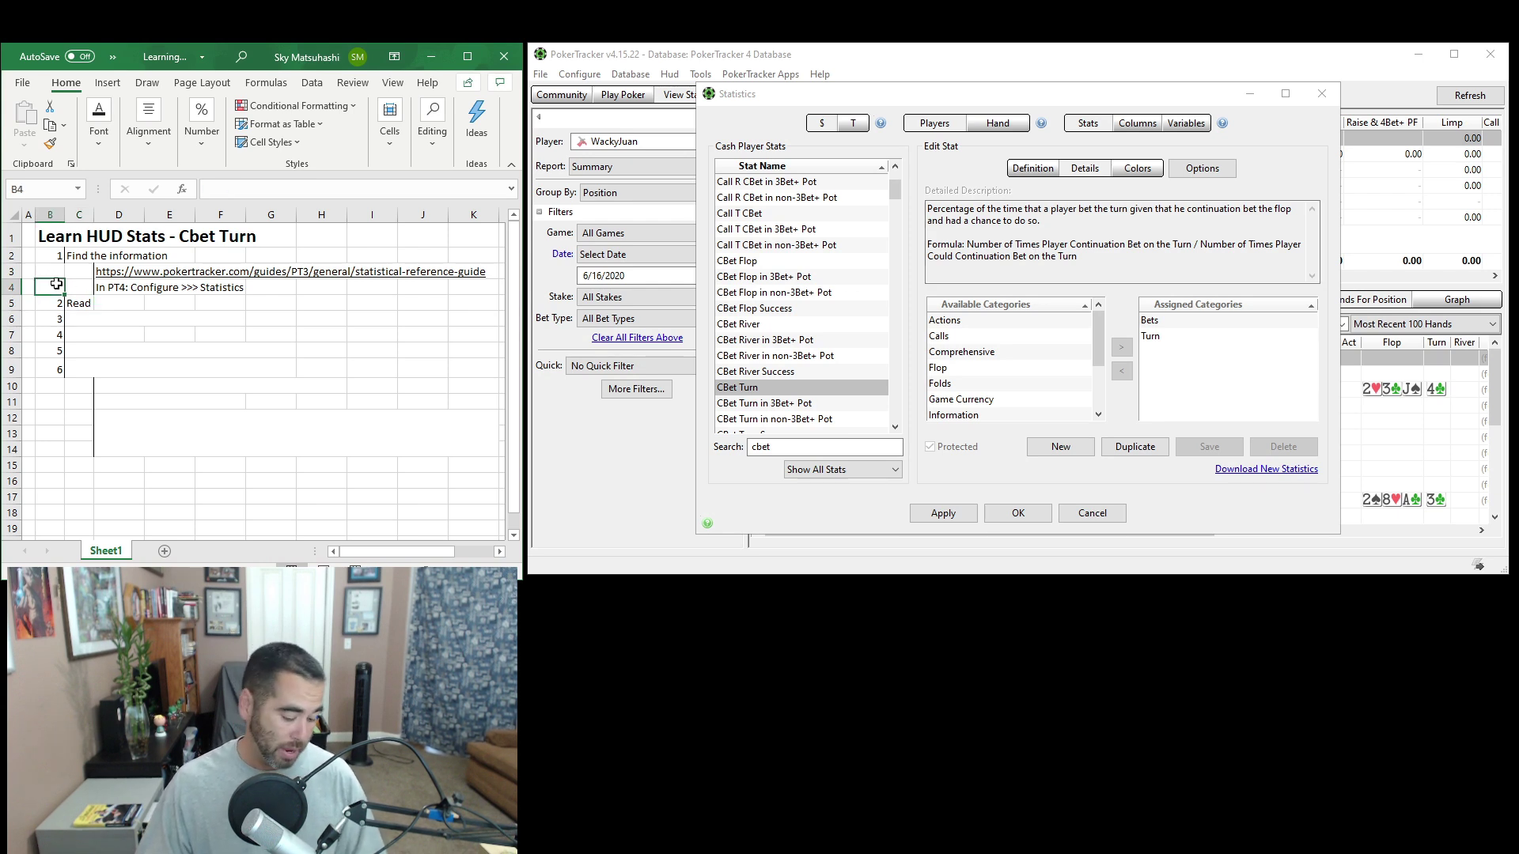
left_click(83, 319)
type("Take notes in your Poker Journal")
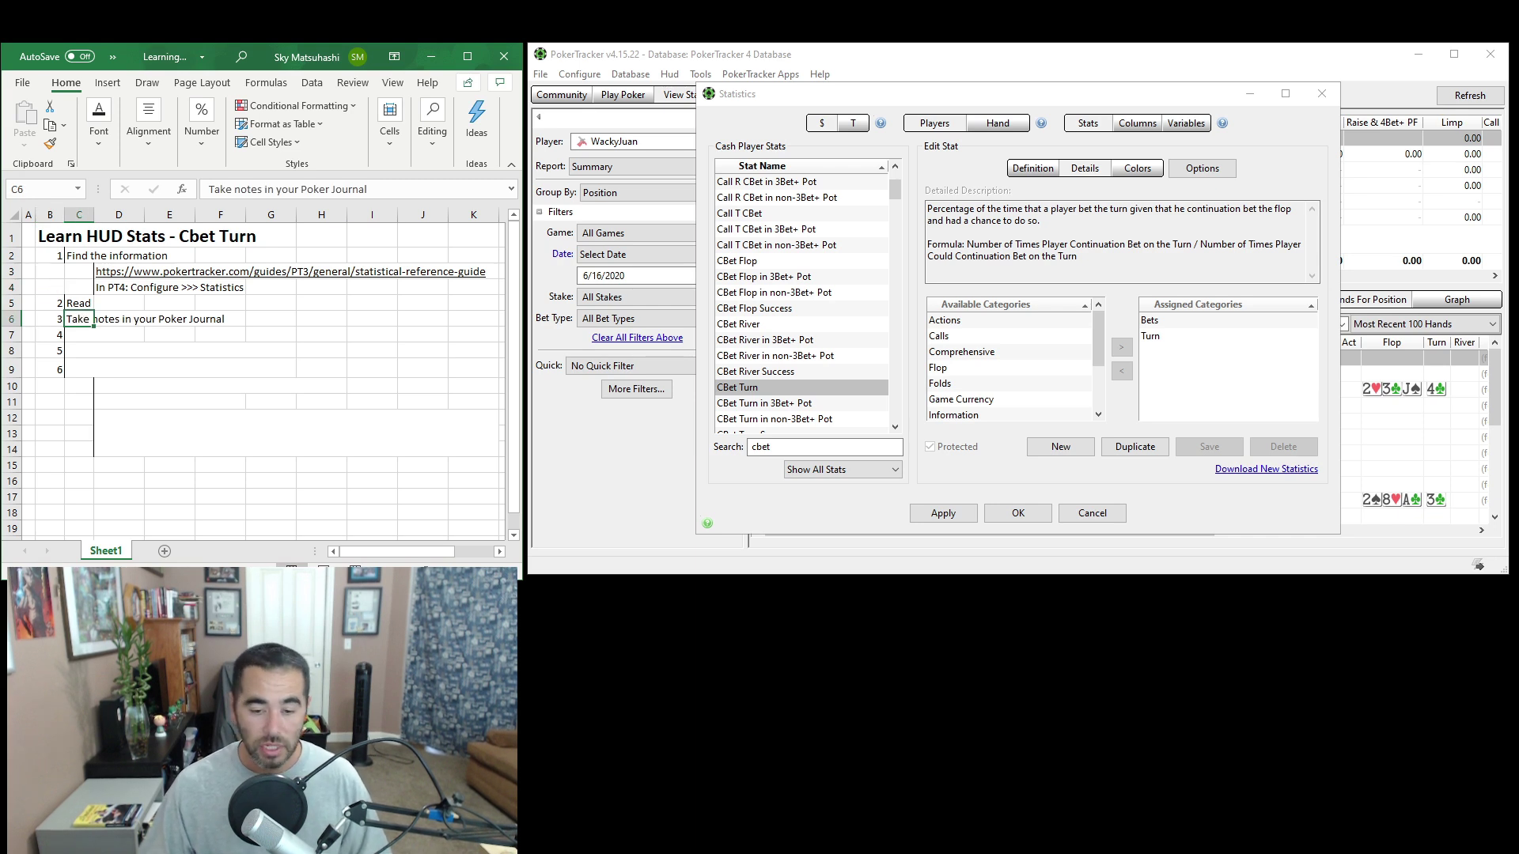
key("alt+Tab")
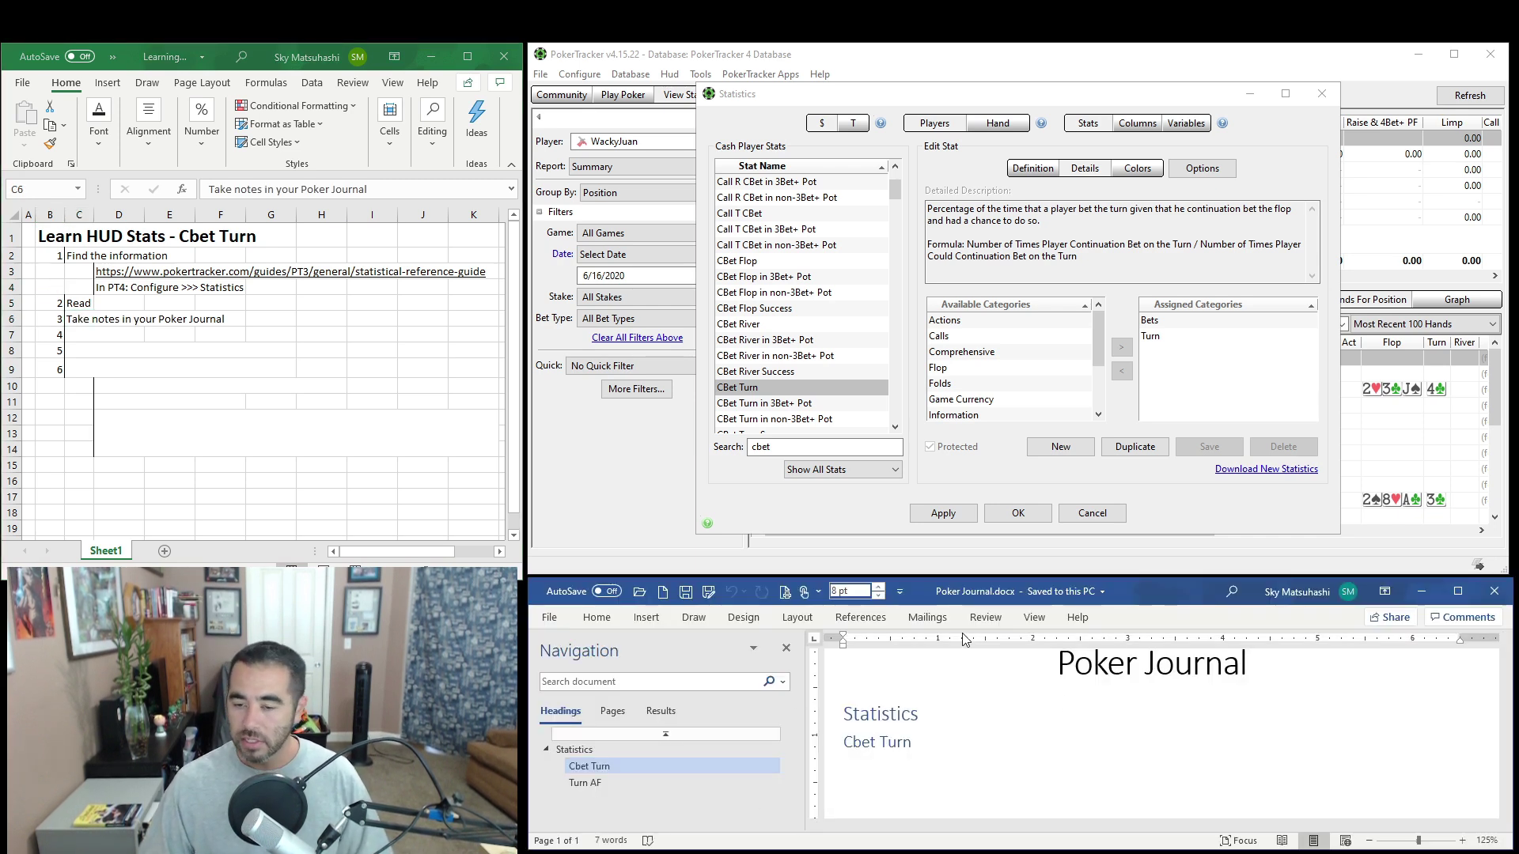
Paste the copied CBet Turn description and formula under the journal's Cbet Turn heading
left_click(918, 761)
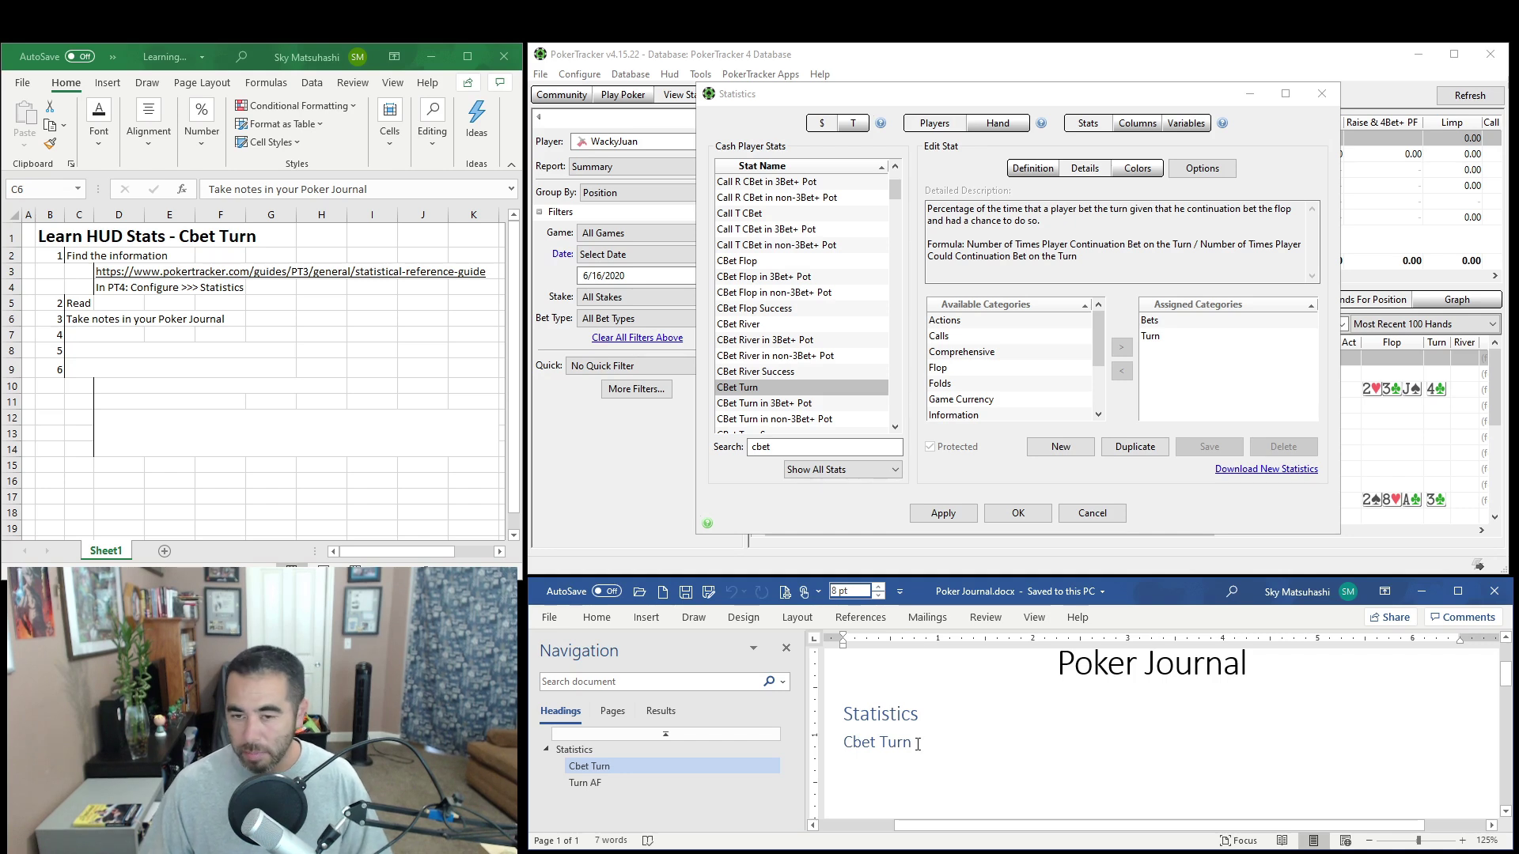
left_click_drag(927, 207, 1078, 257)
key("ctrl+c")
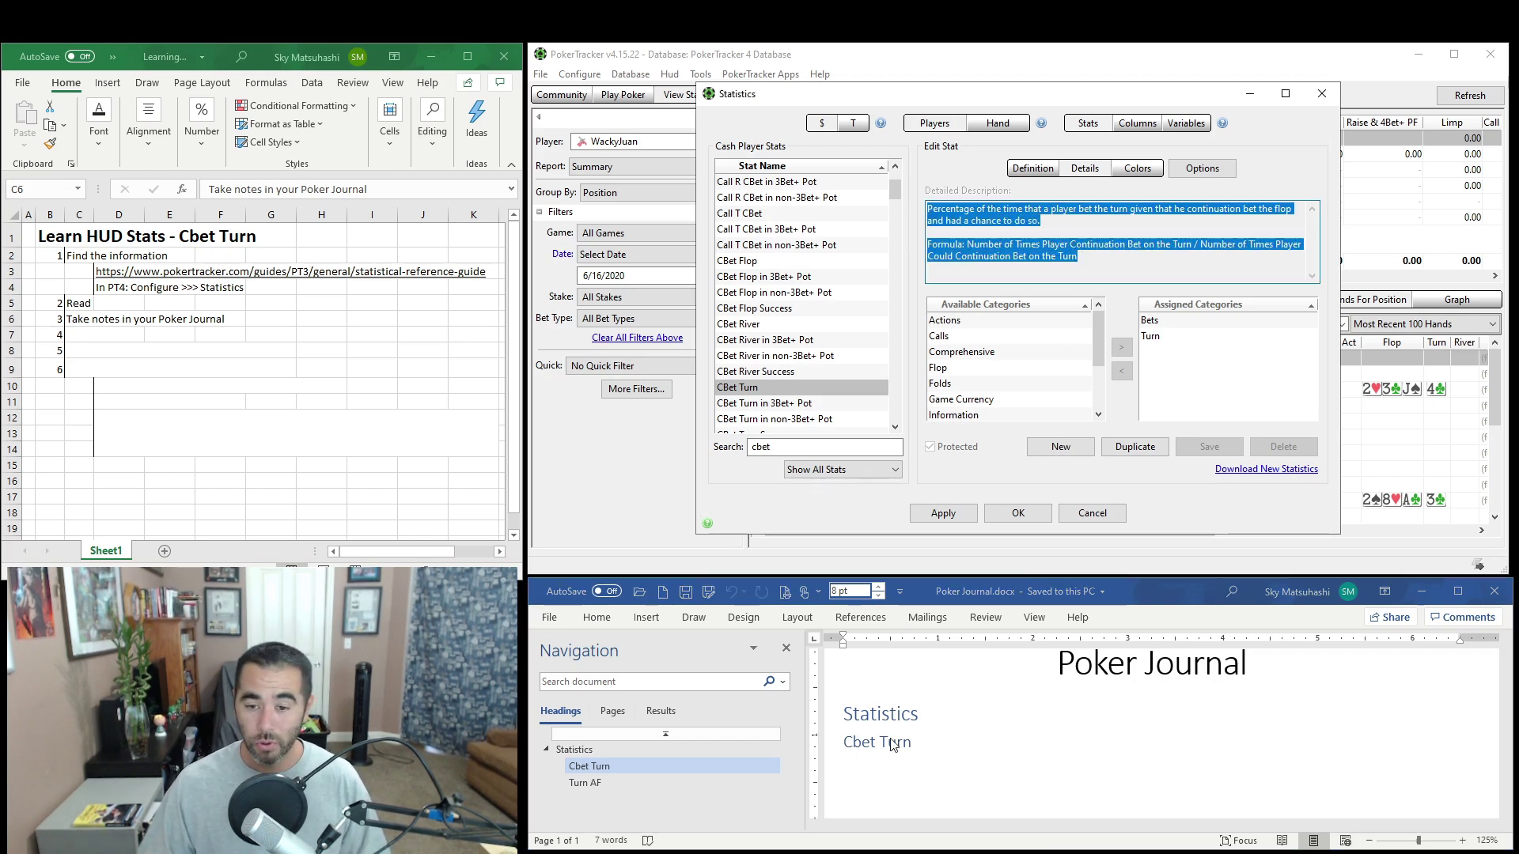
left_click(871, 765)
right_click(871, 765)
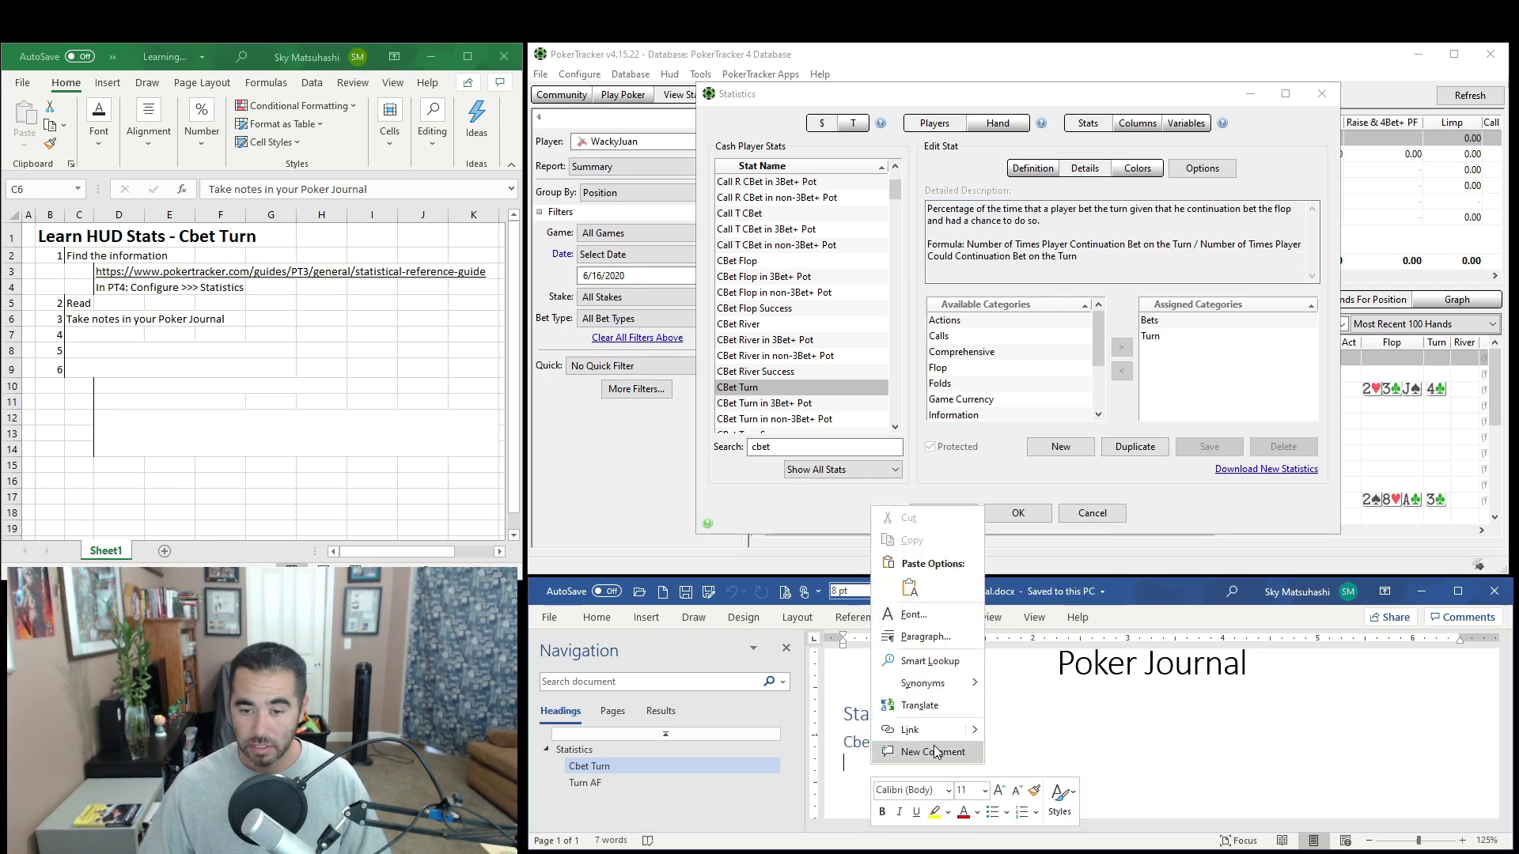
left_click(913, 592)
key("ctrl+v")
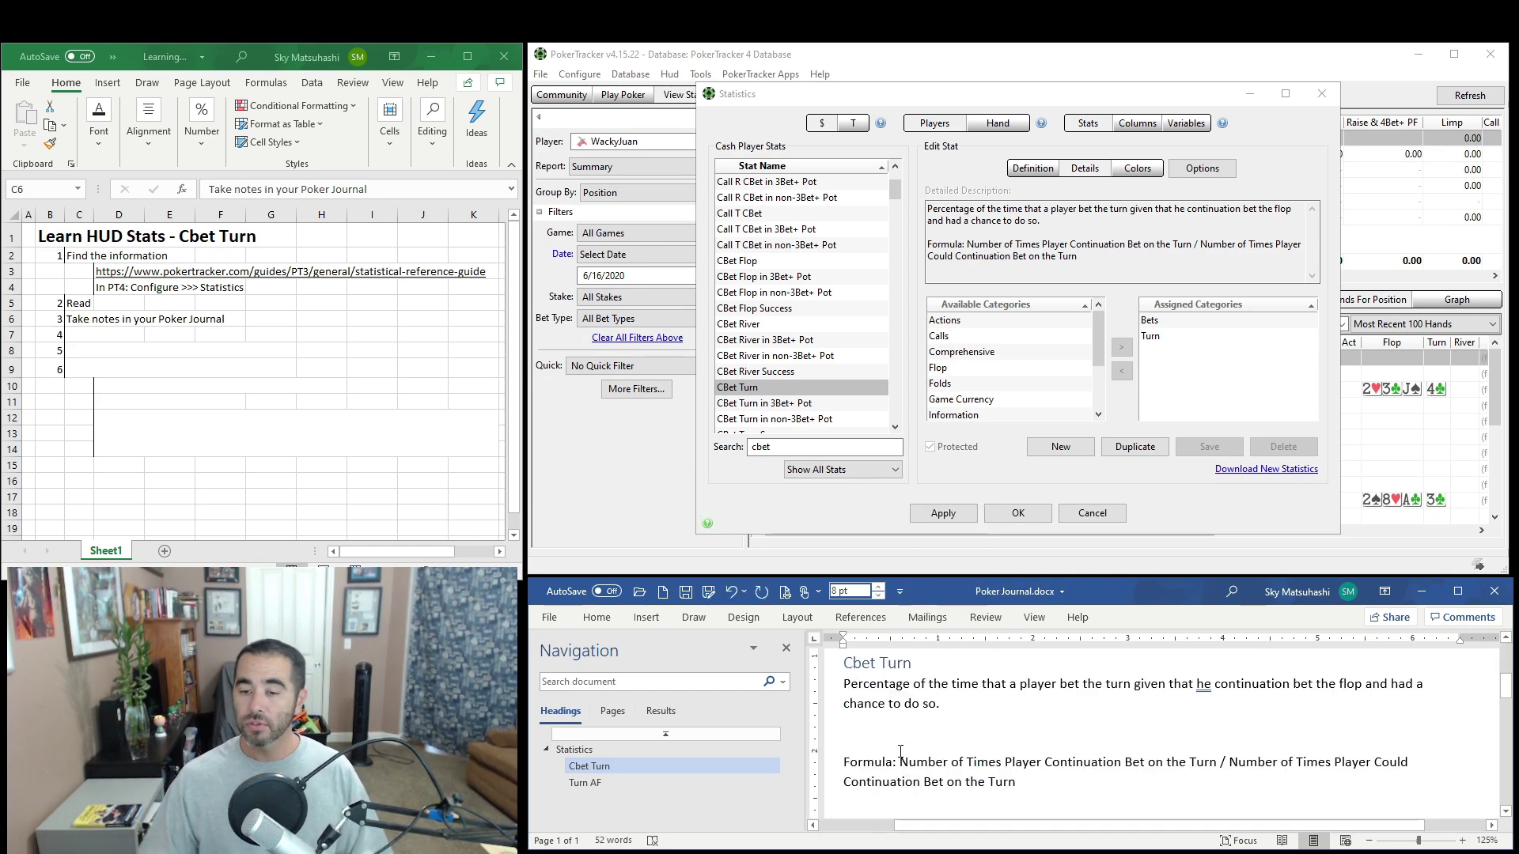
left_click(51, 405)
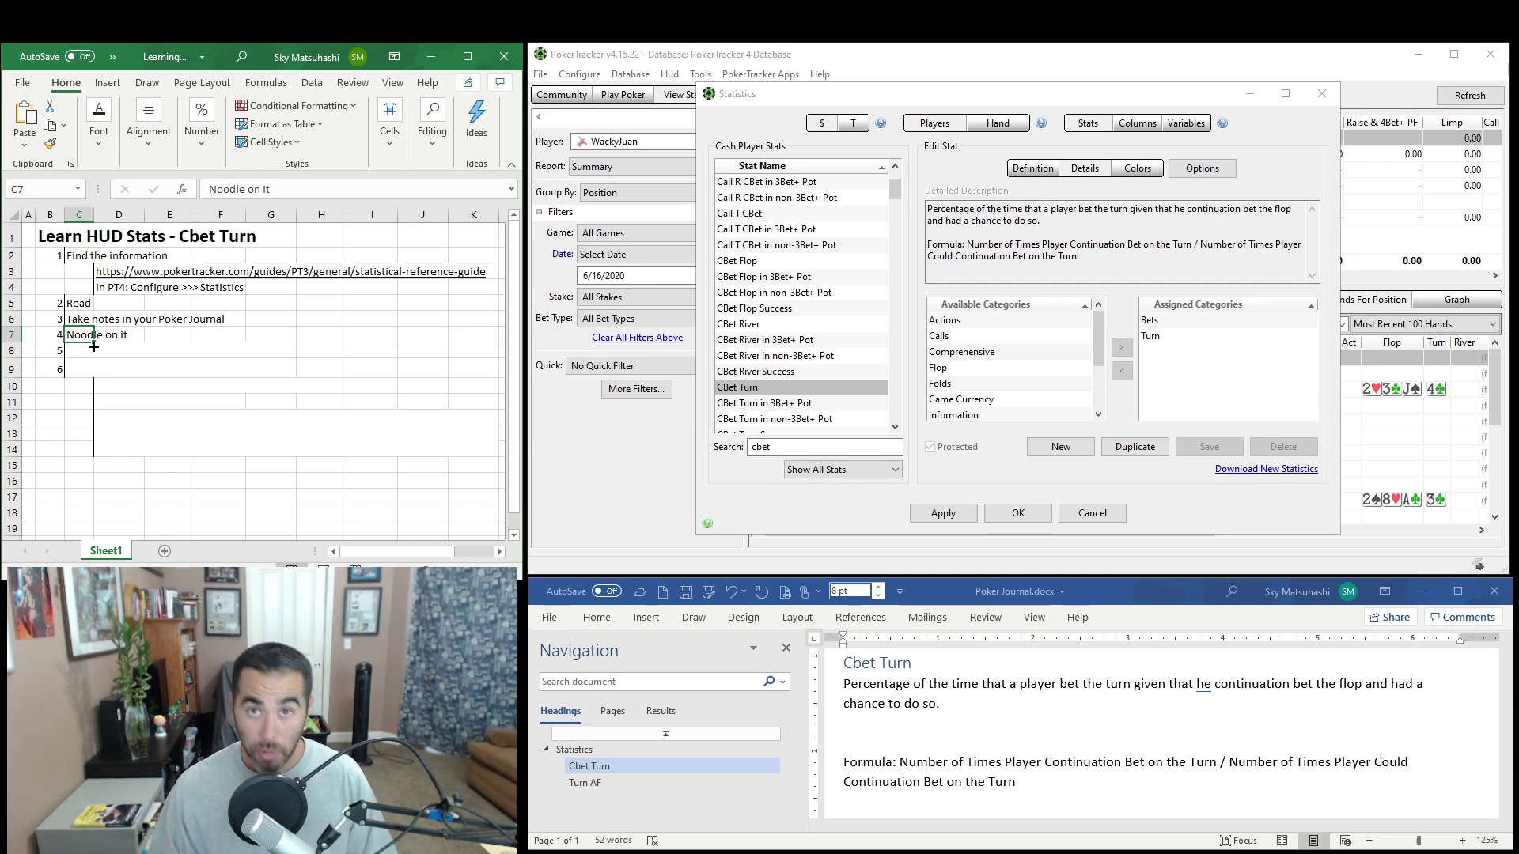
Add step 5 'Review opponent's stats around a table' to the checklist in C8
scroll(941, 735, "down", 2)
left_click(930, 732)
key("alt+Tab")
key("Down")
type("Review opponent's stats around a table")
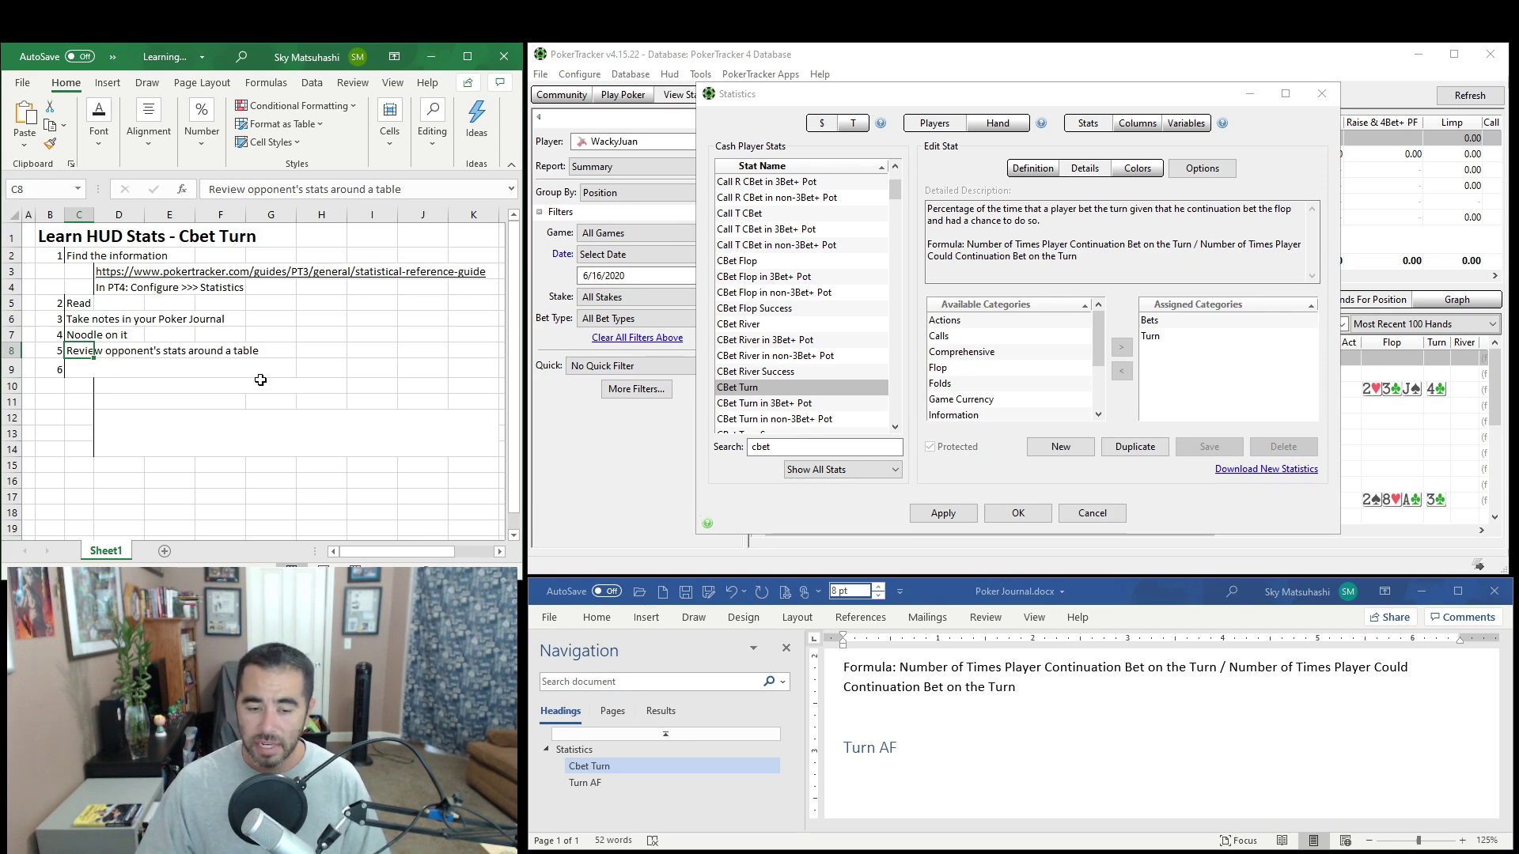
Bring up the PokerTracker 4 hand playback and open Villain 2's CBET postflop stats popup
left_click(538, 818)
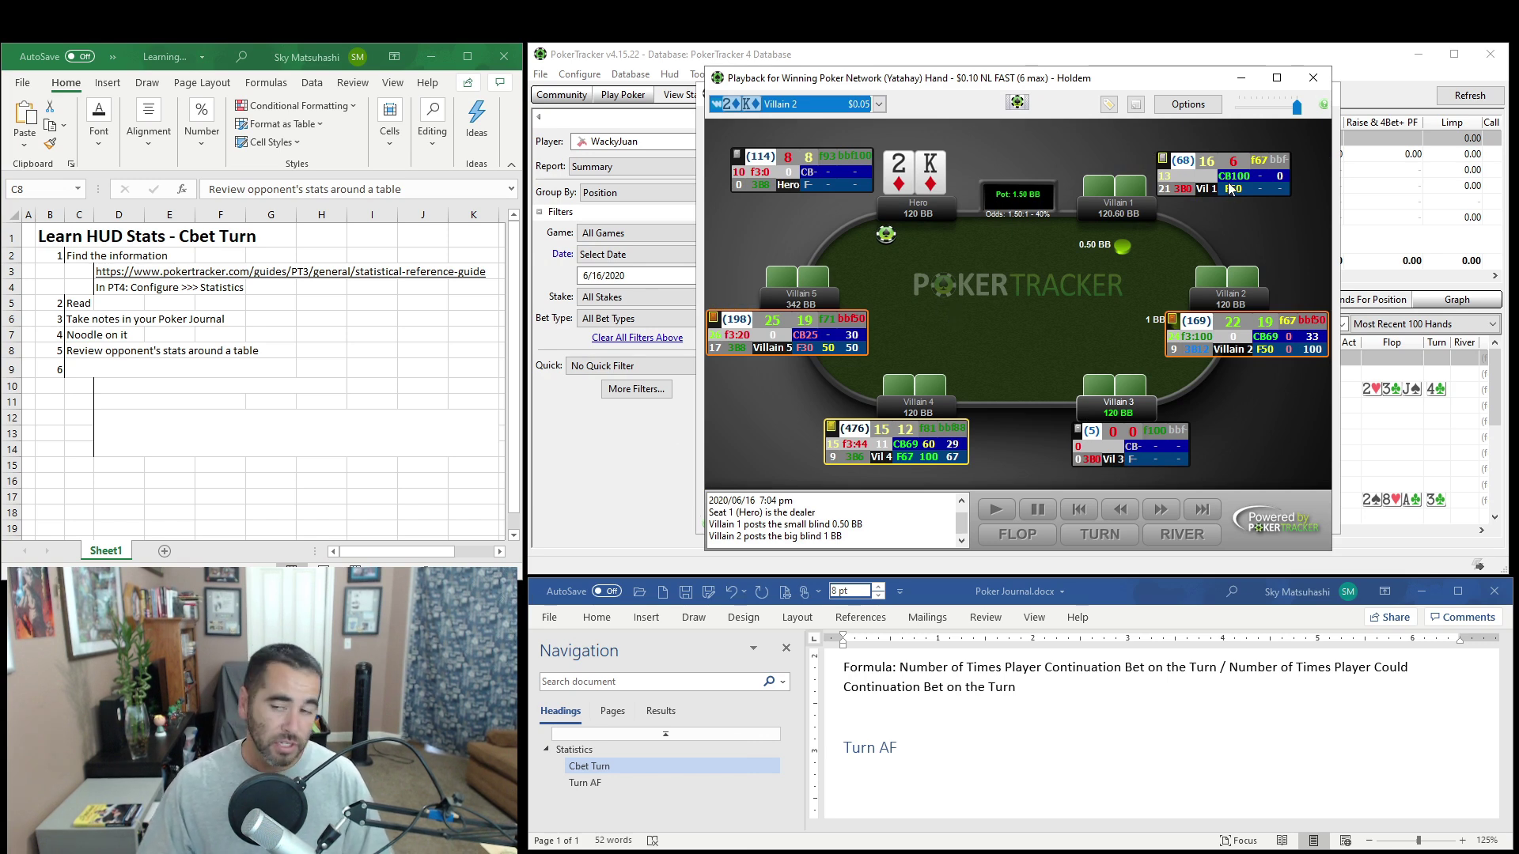
mouse_move(1289, 341)
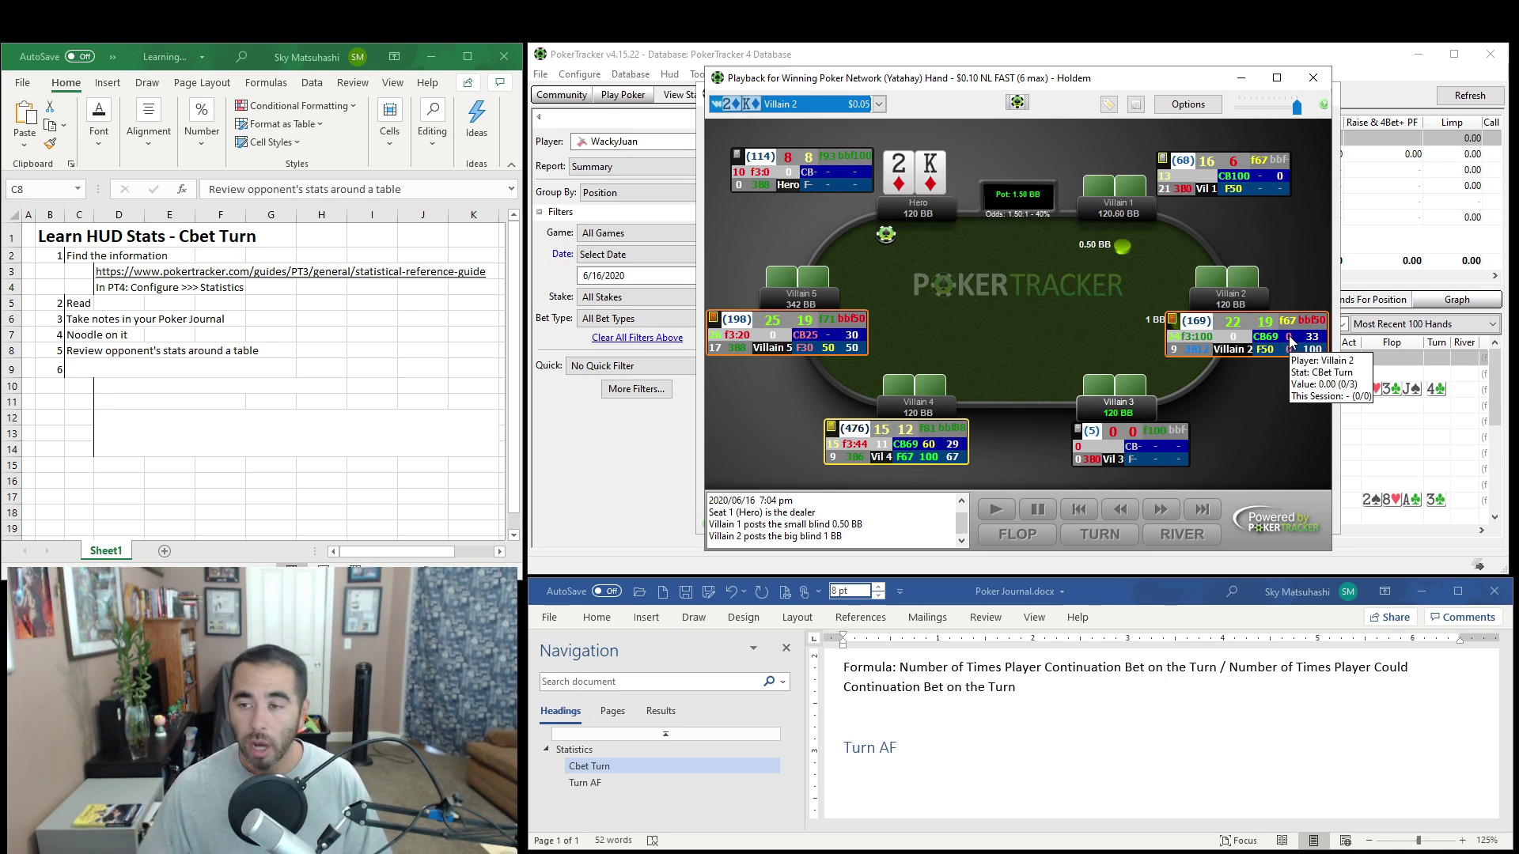
left_click(1288, 335)
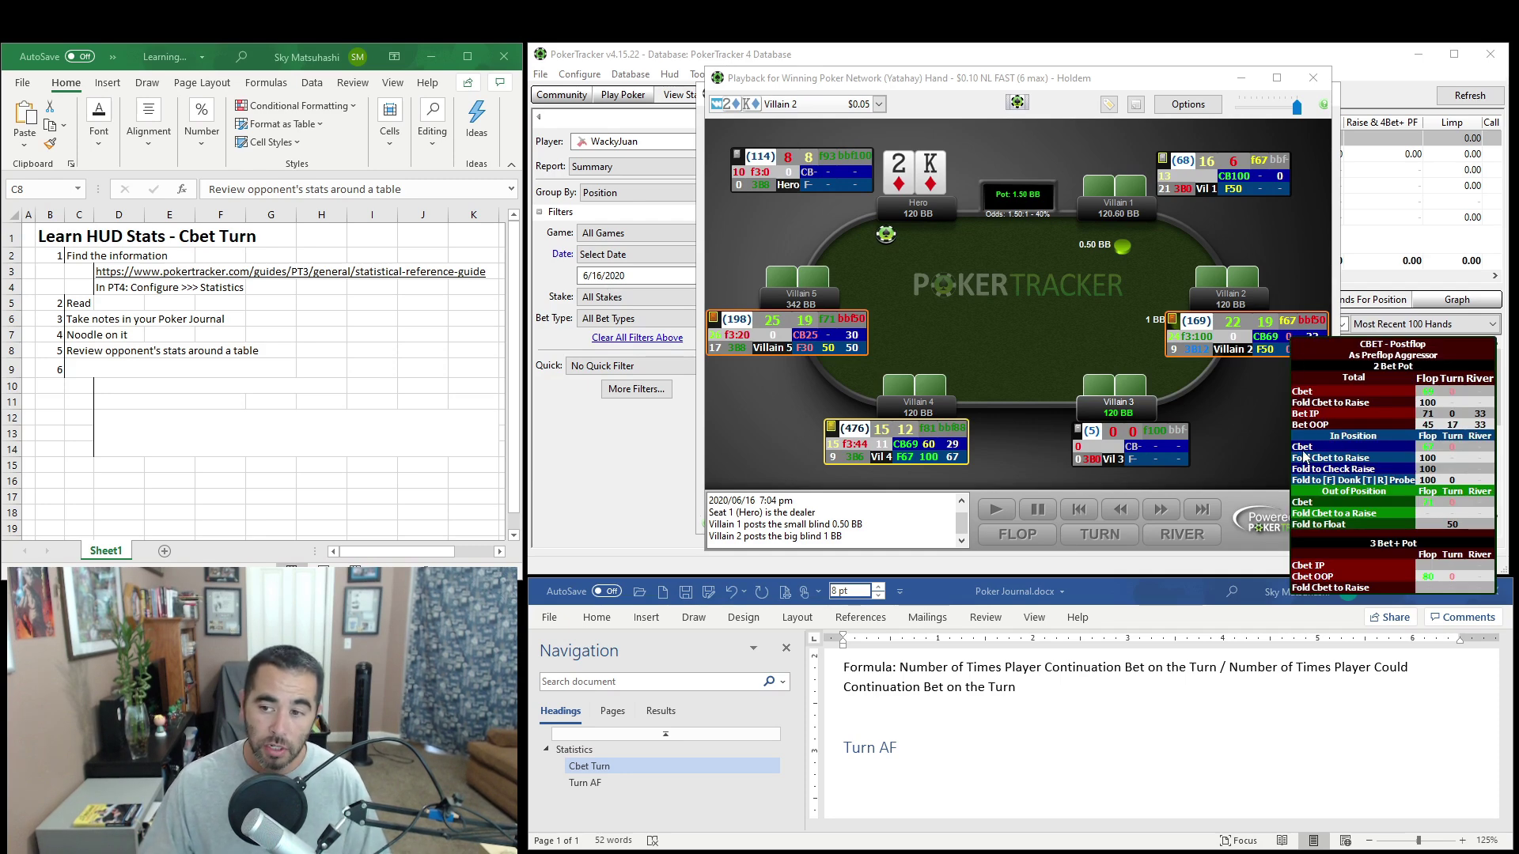
mouse_move(1453, 459)
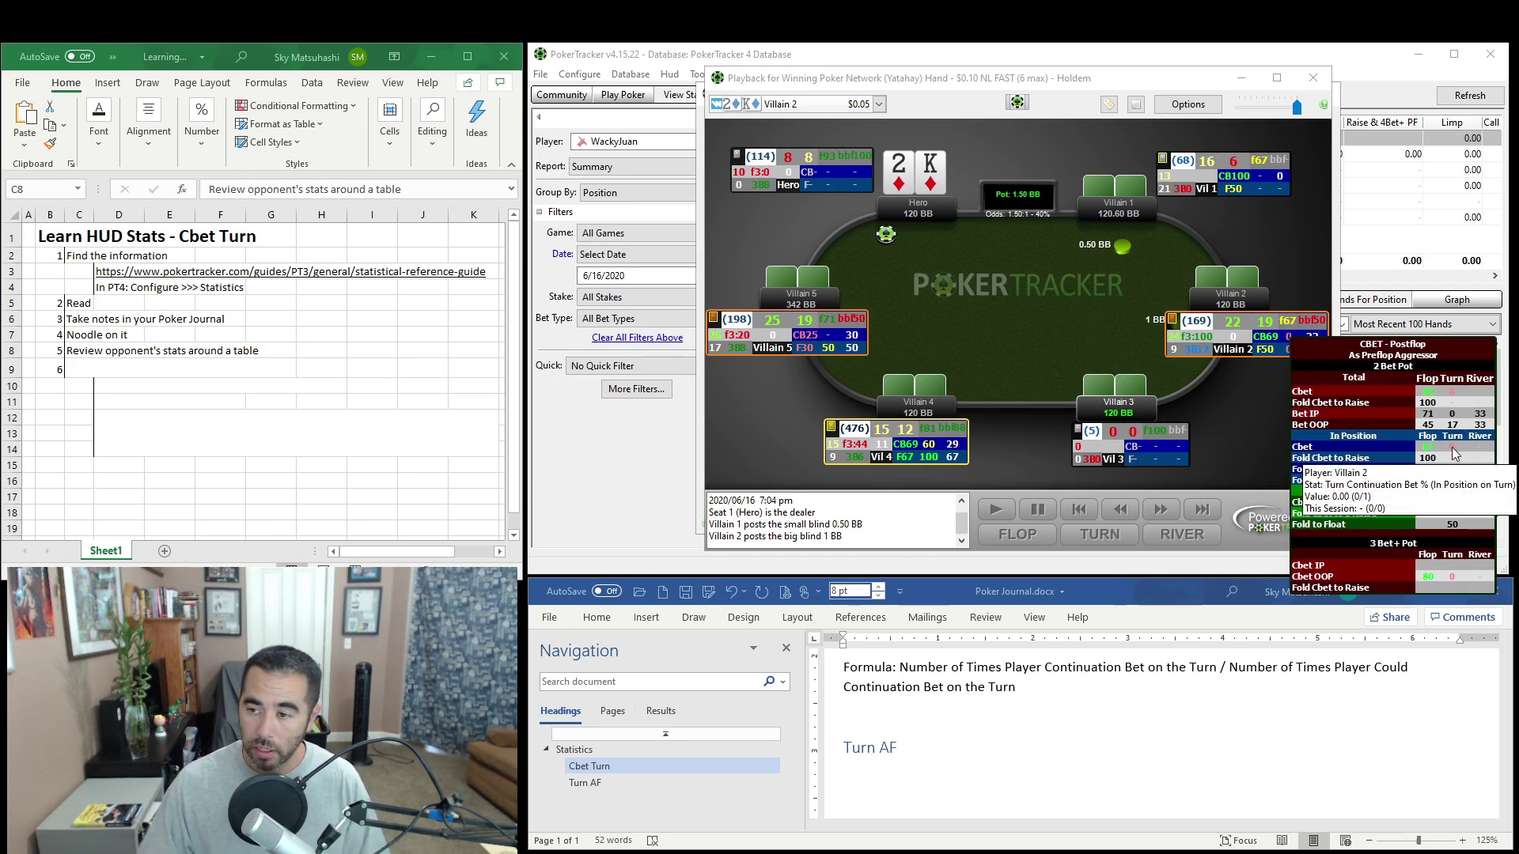
mouse_move(1452, 508)
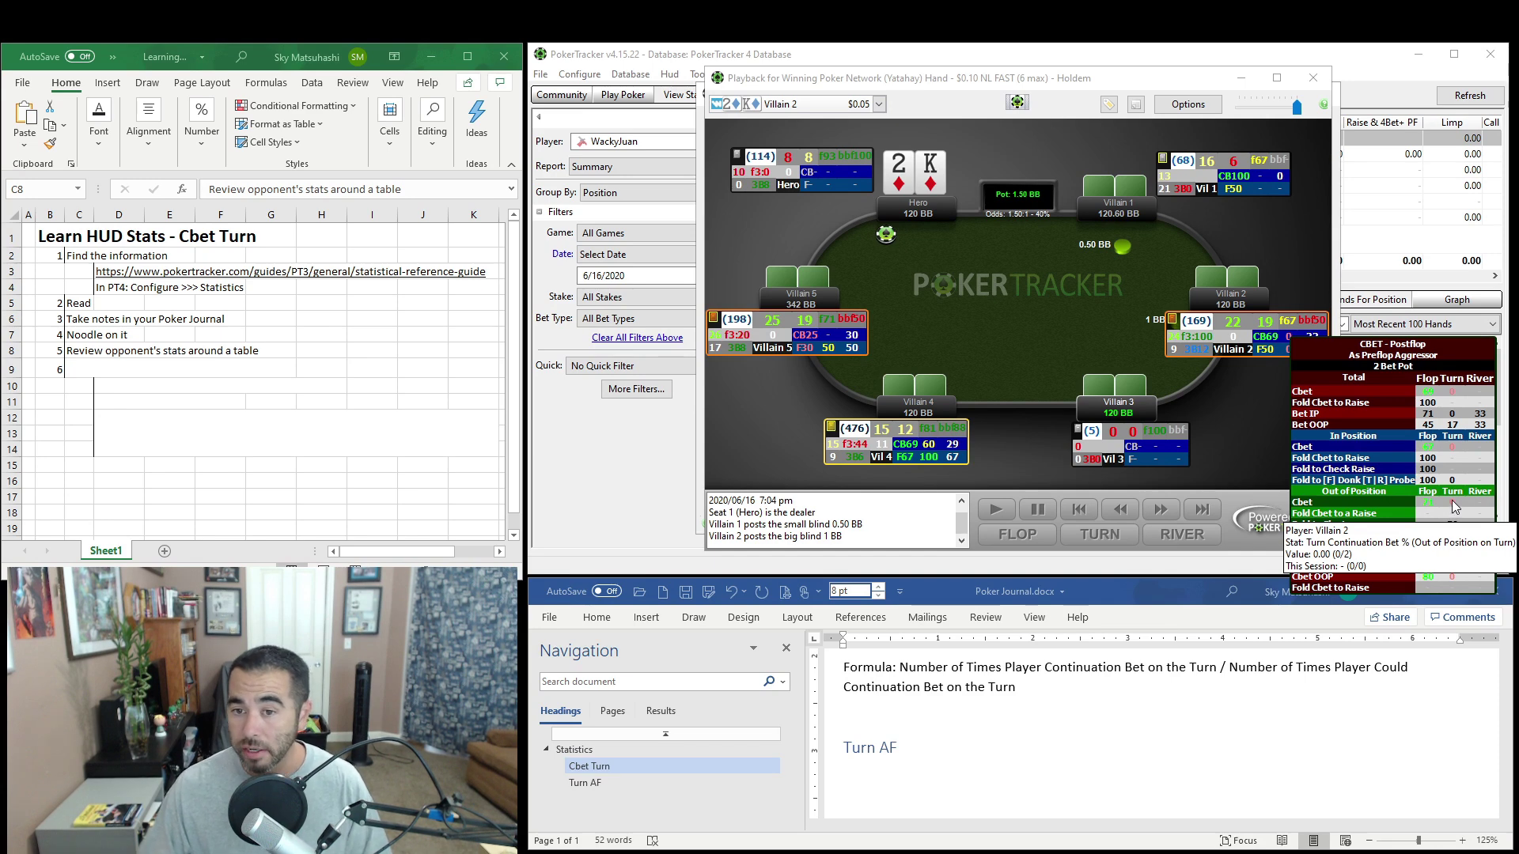
mouse_move(913, 450)
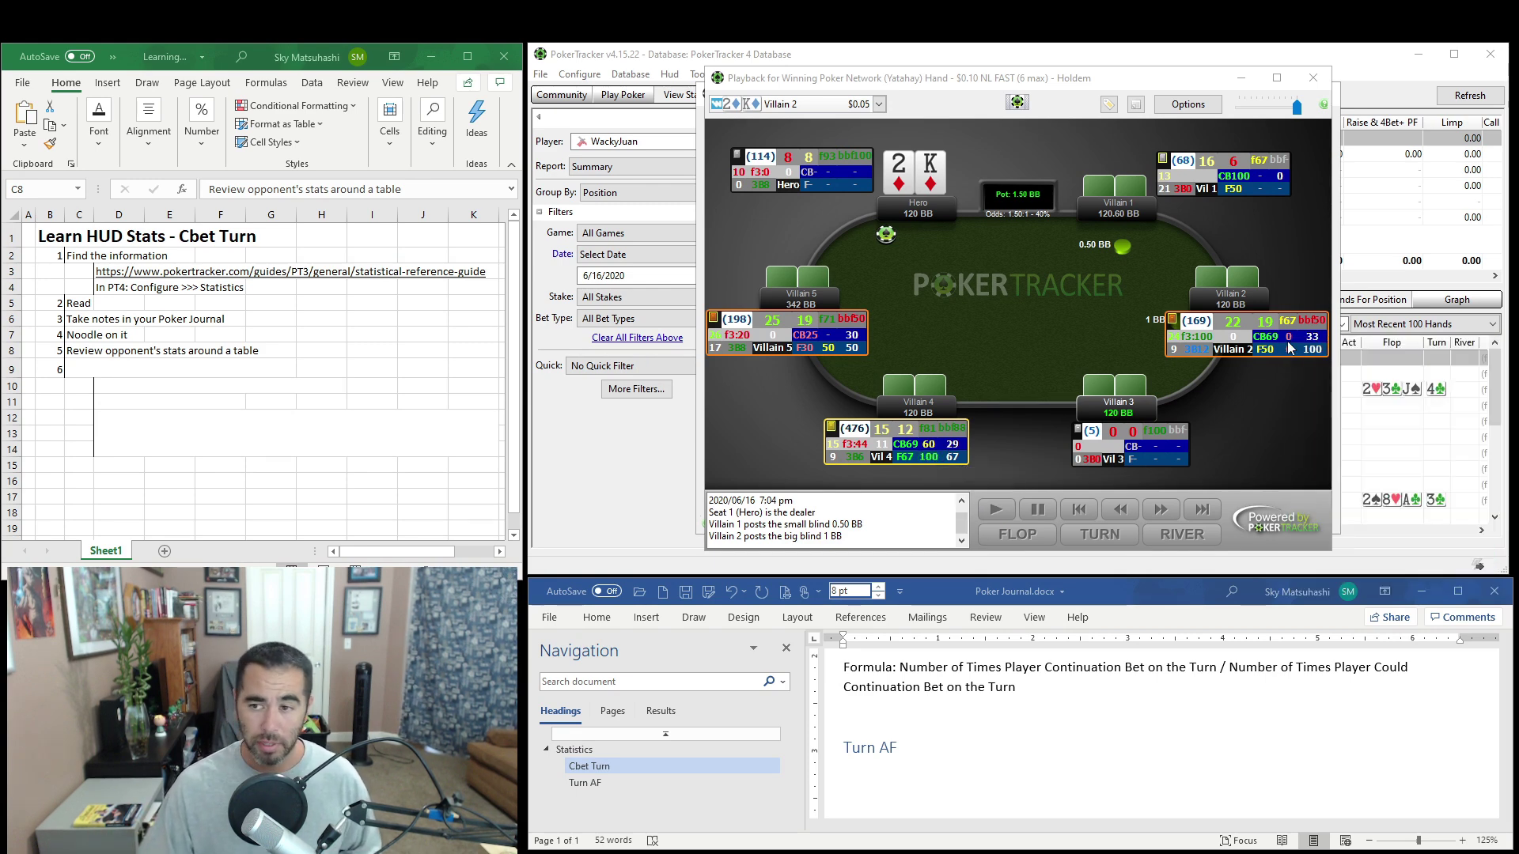
mouse_move(1289, 342)
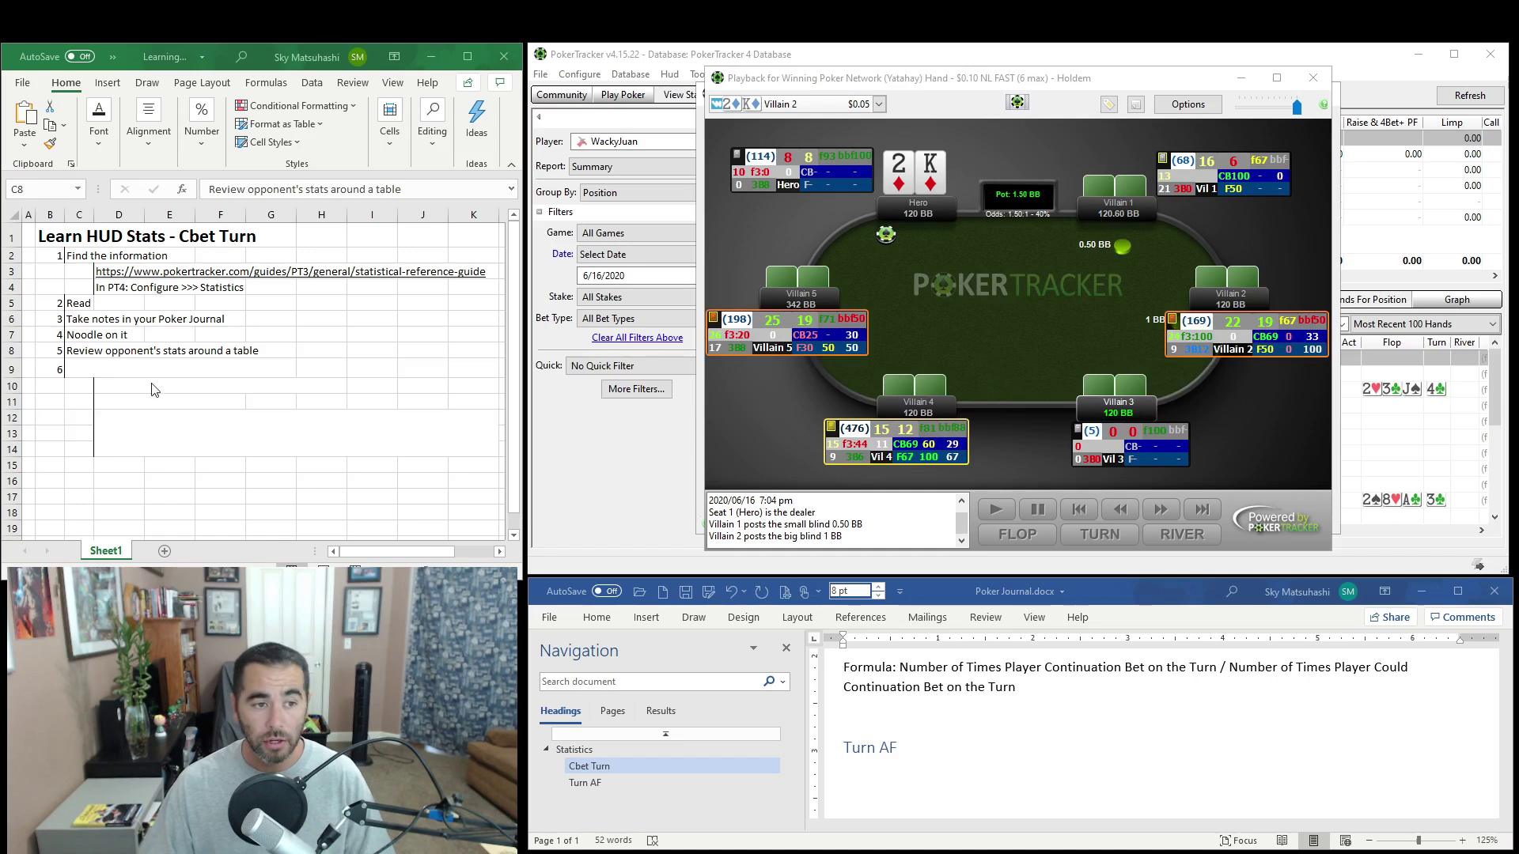
Paste the step 6 heading 'Take Action: 10 Stats in 10 Days' into C9
key("alt+Tab")
key("Down")
type("Take Action: 10 Stats in 10 Days")
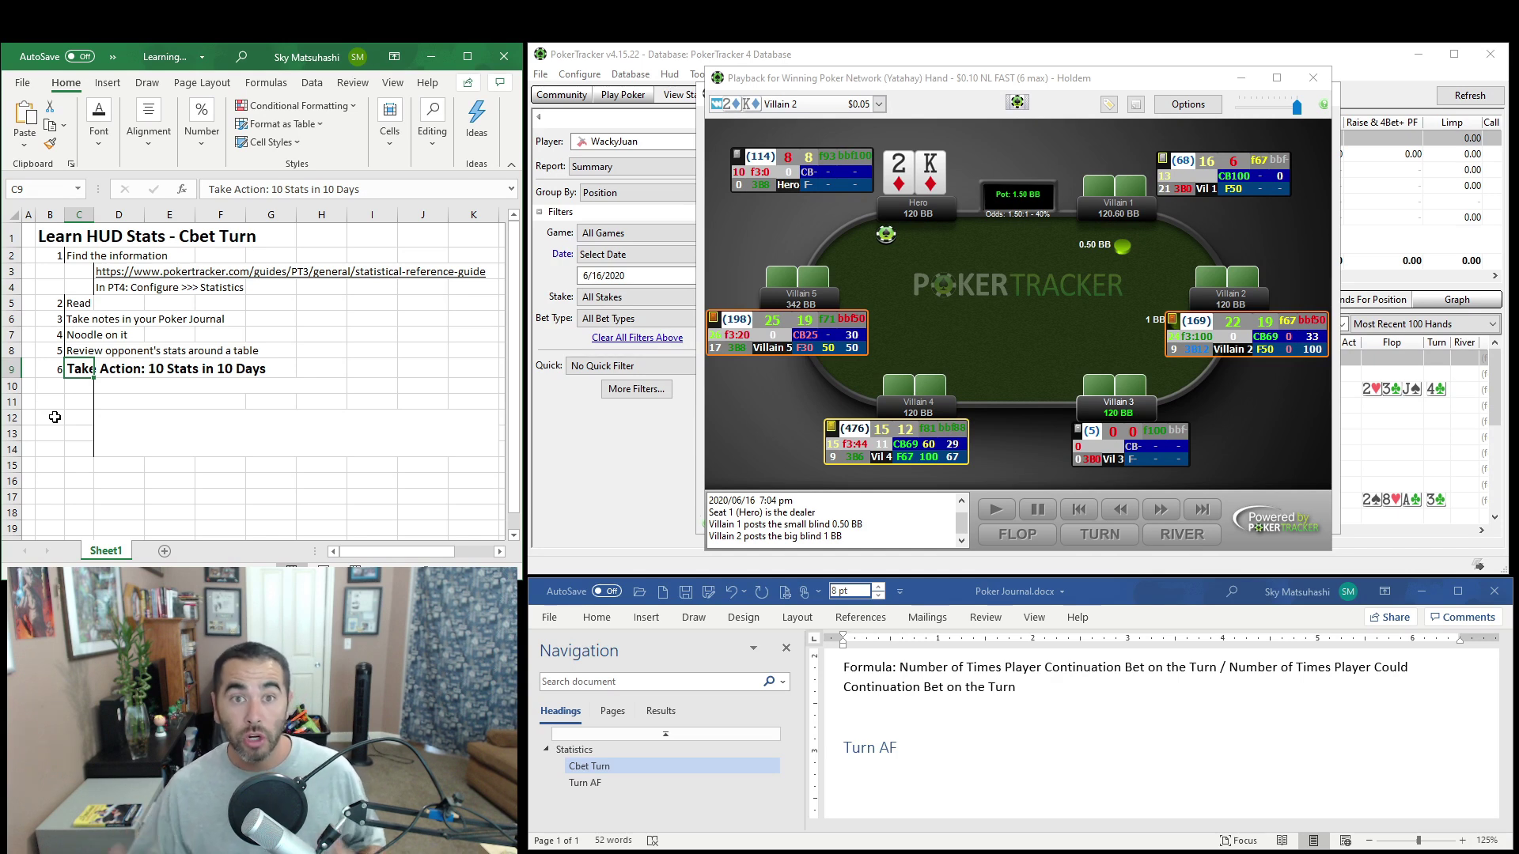
Add the daily stat-focus, Research (#1-5 above) and Play with Purpose lines in D10-D12
key("Down")
key("Right")
type("Over the next 10 days, choose 1 stat focus per day")
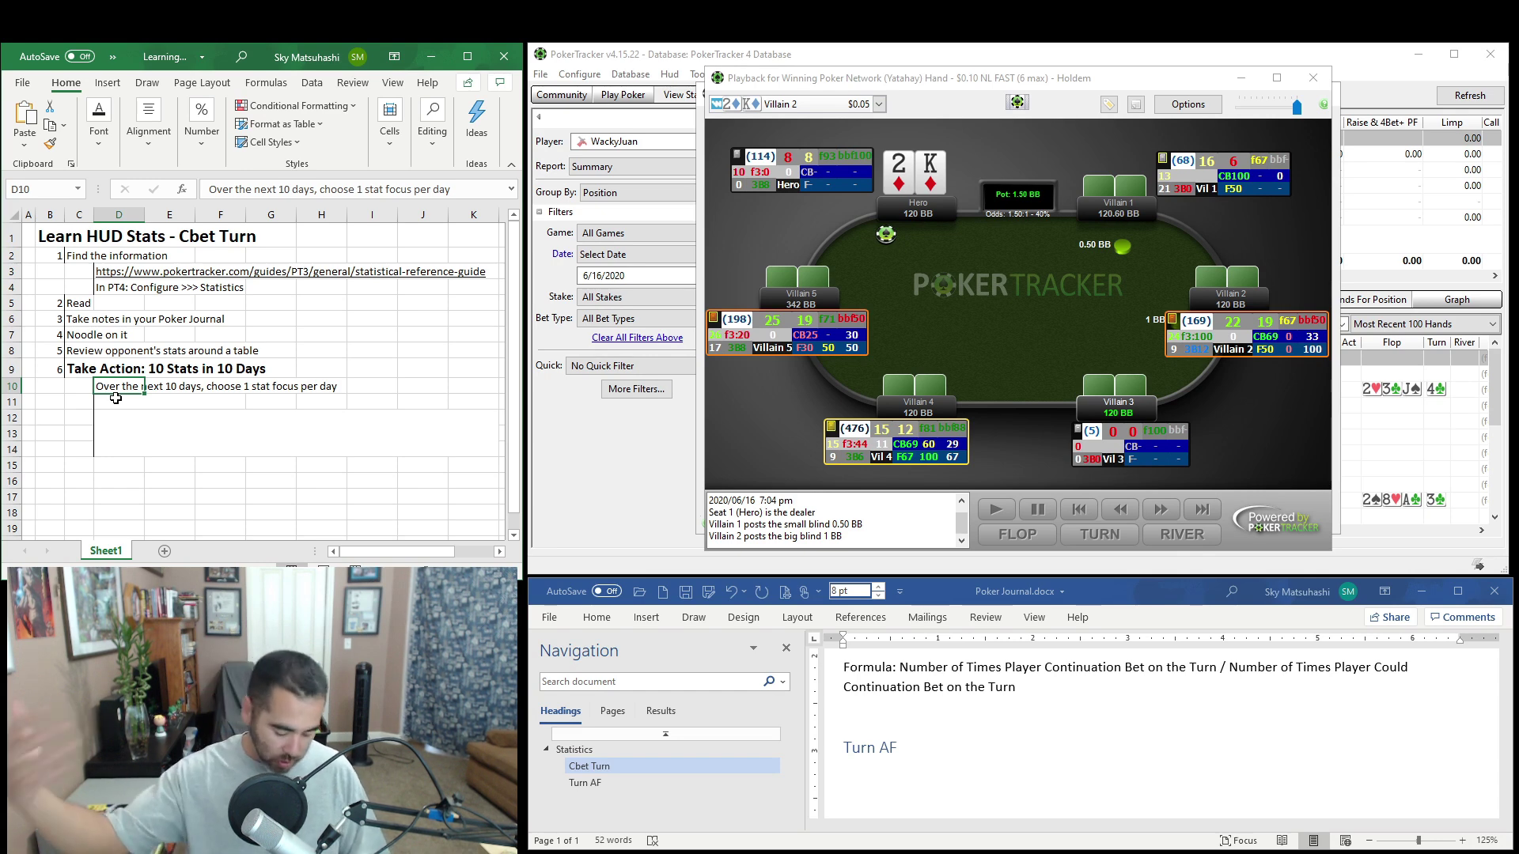
key("Down")
type("Research (#1-5 above)")
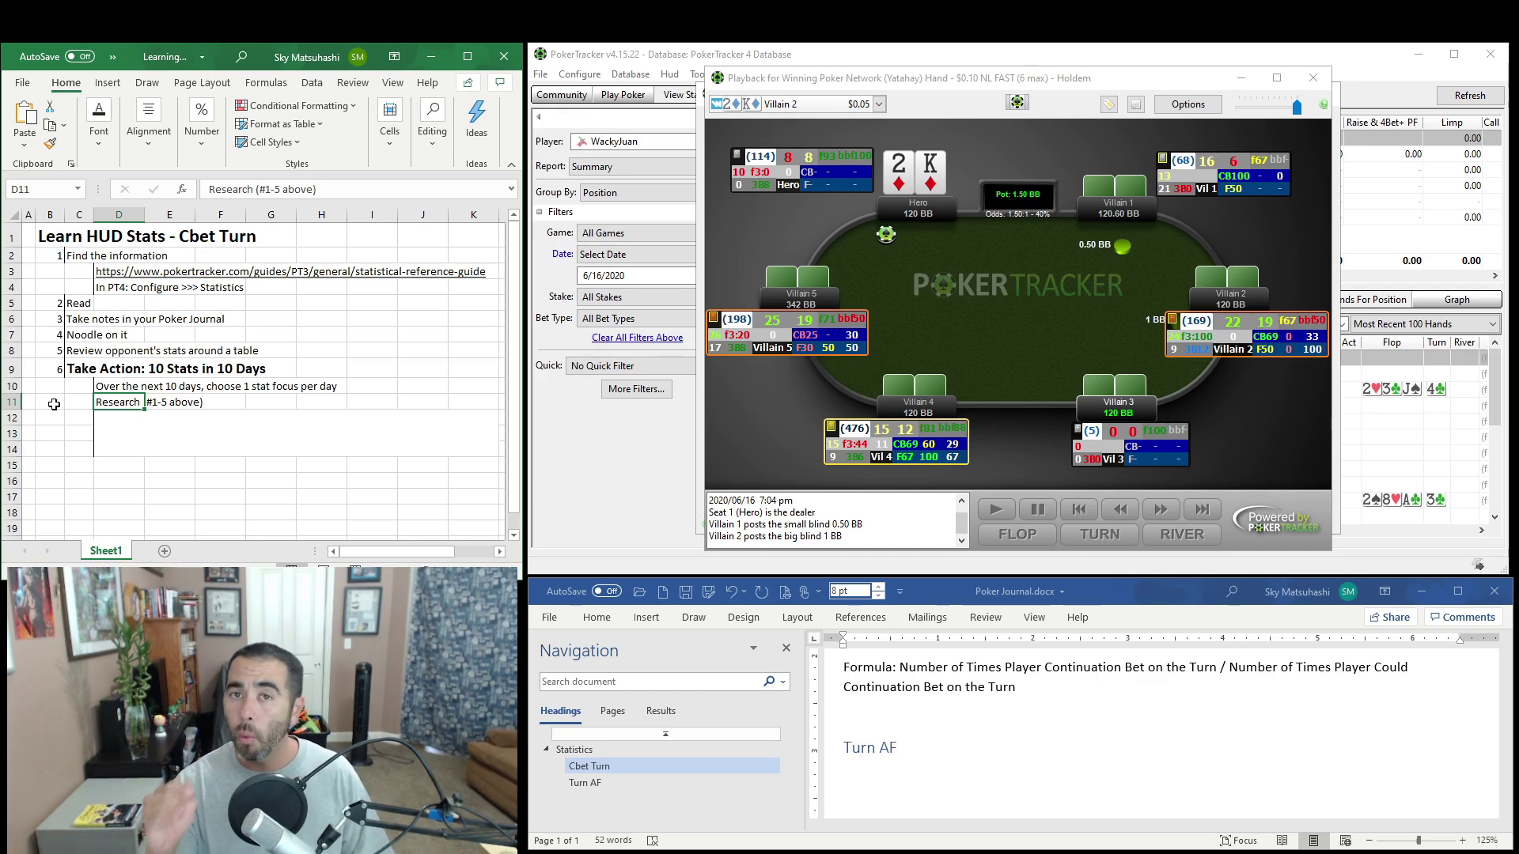
key("Down")
type("Play with Purpose: When a player makes a play related to your chosen statistic, make a read on their intention using the % shown. Devise an exploit with your read and if still involved in the hand, execute your exploit.")
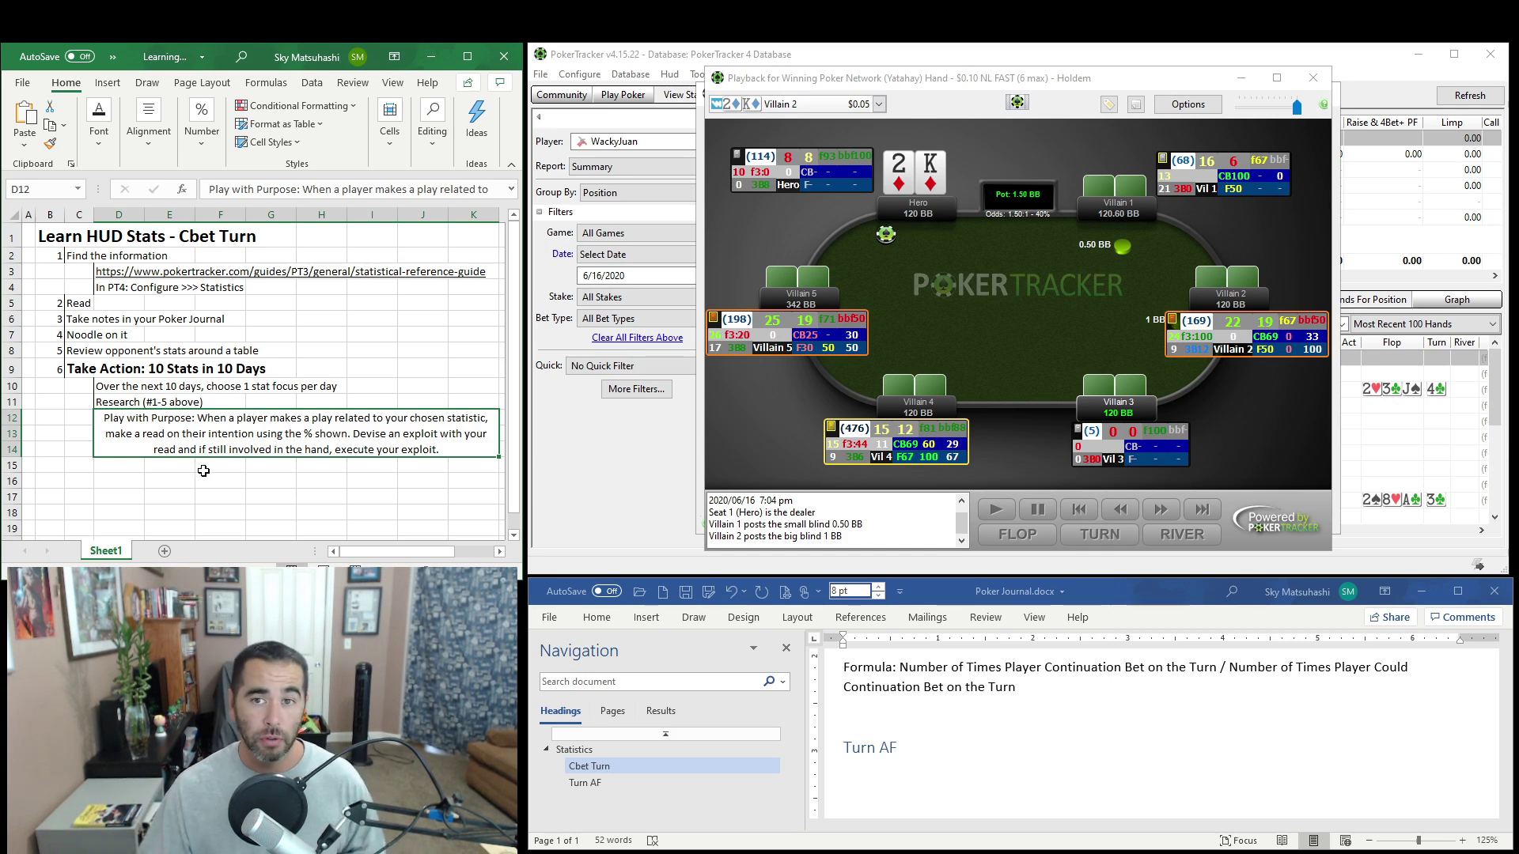
left_click(878, 196)
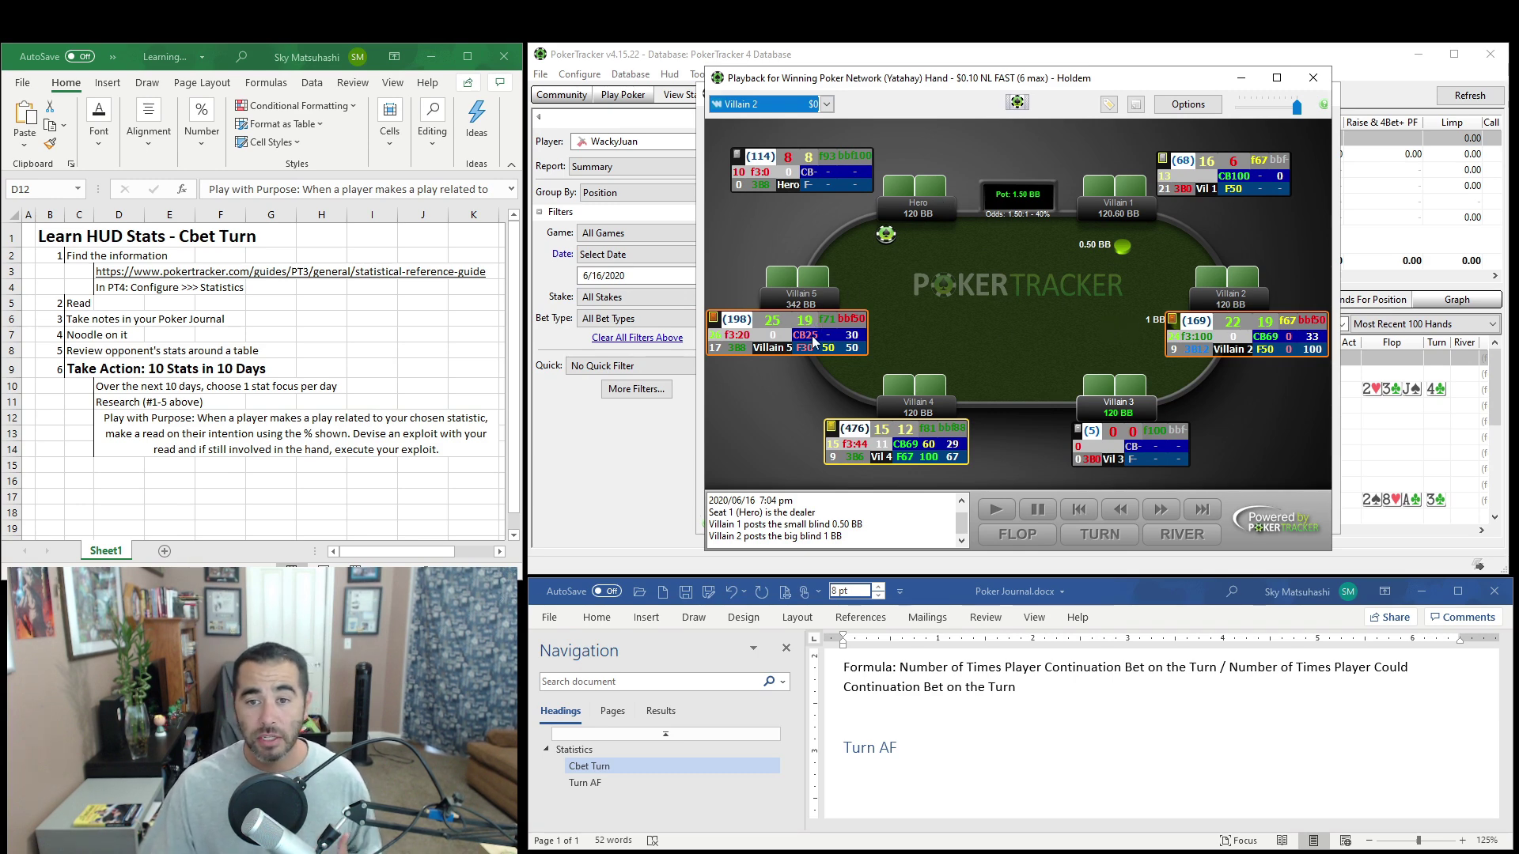
mouse_move(811, 342)
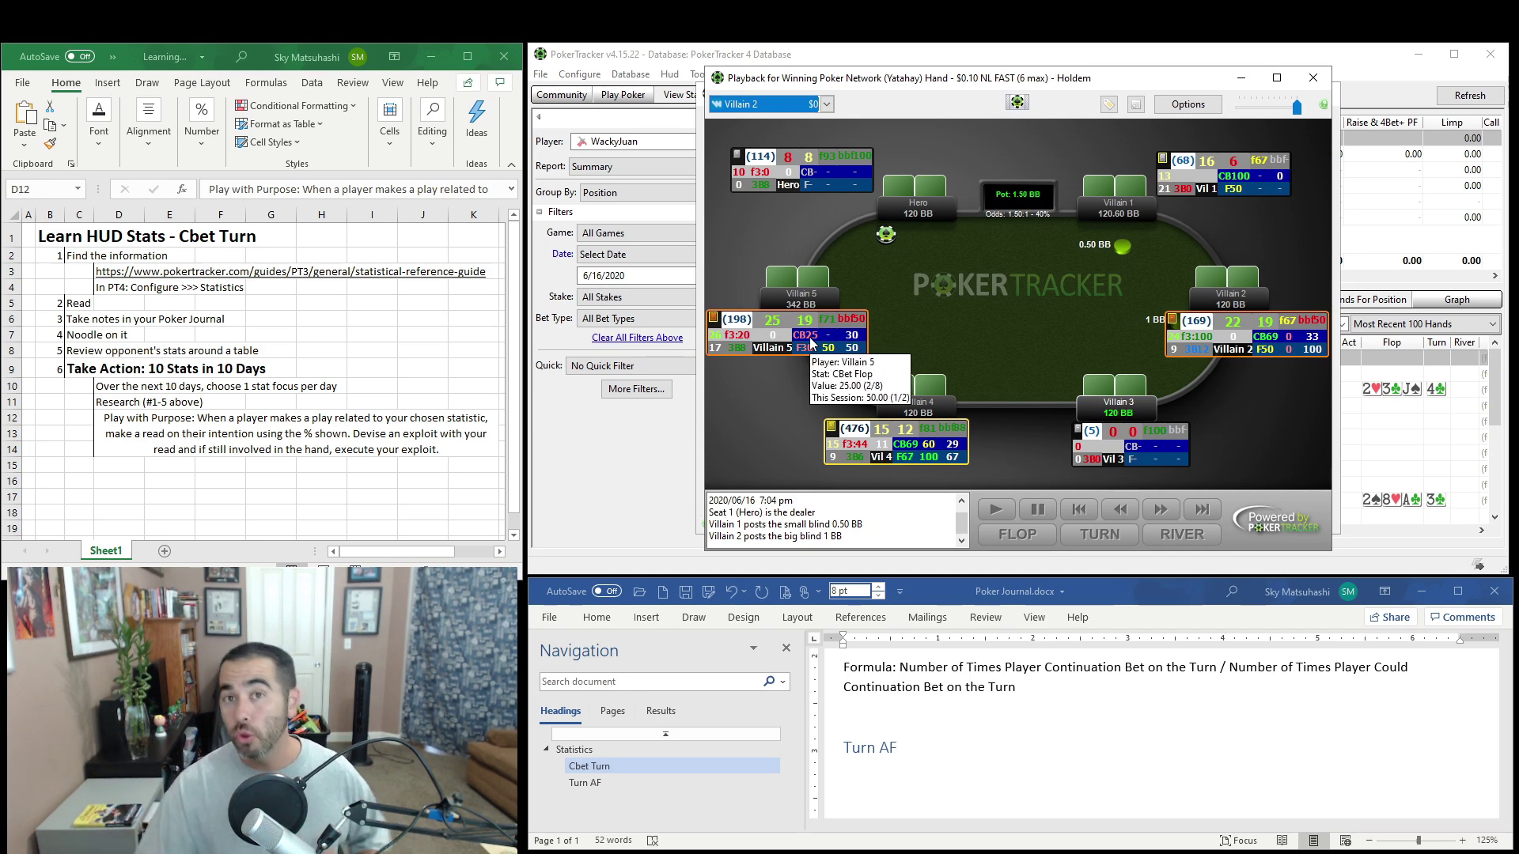
left_click(899, 187)
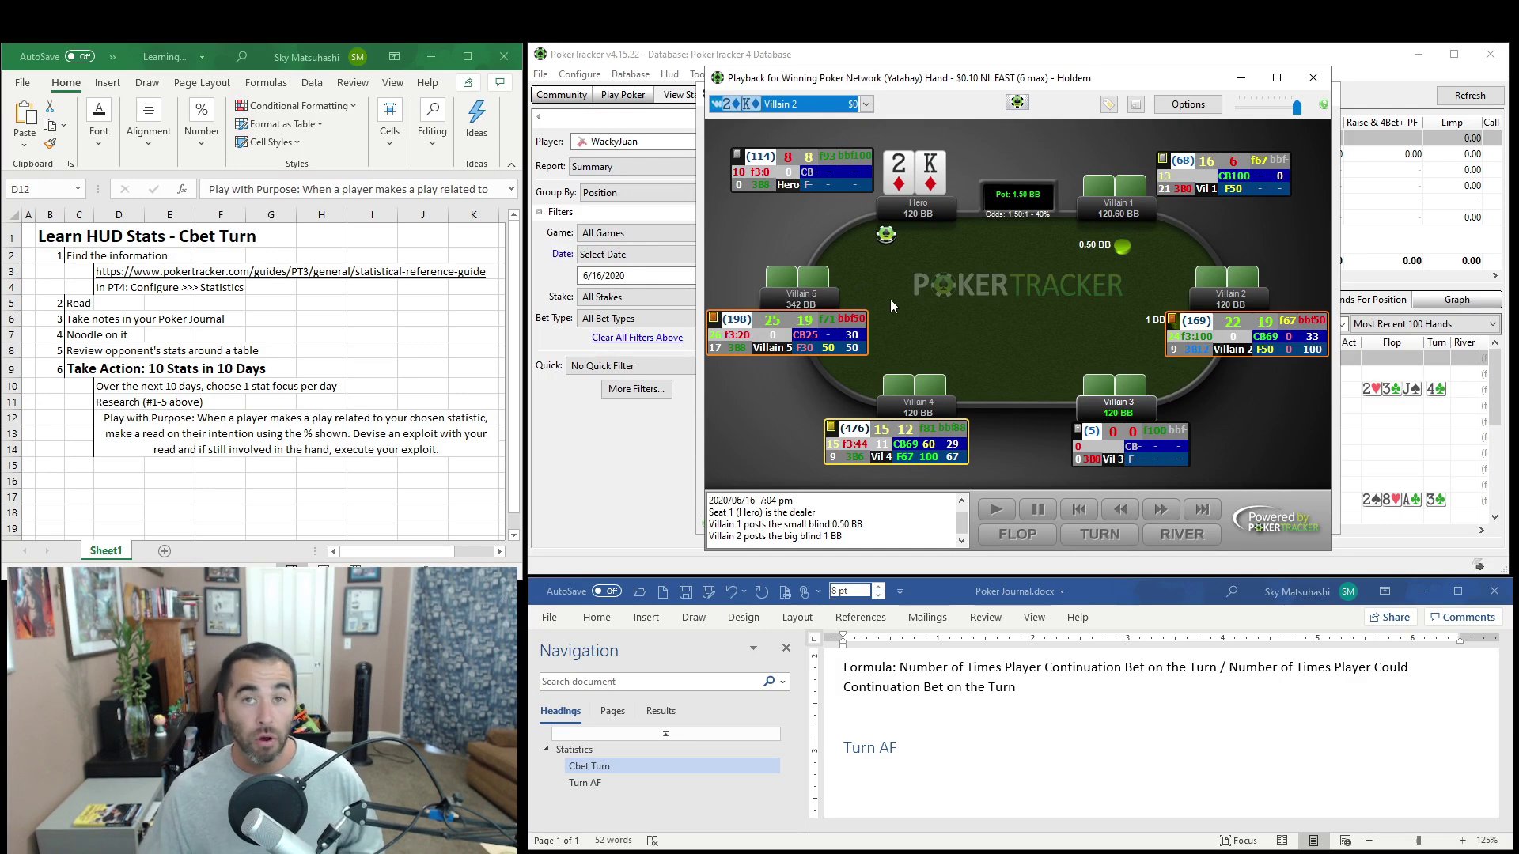